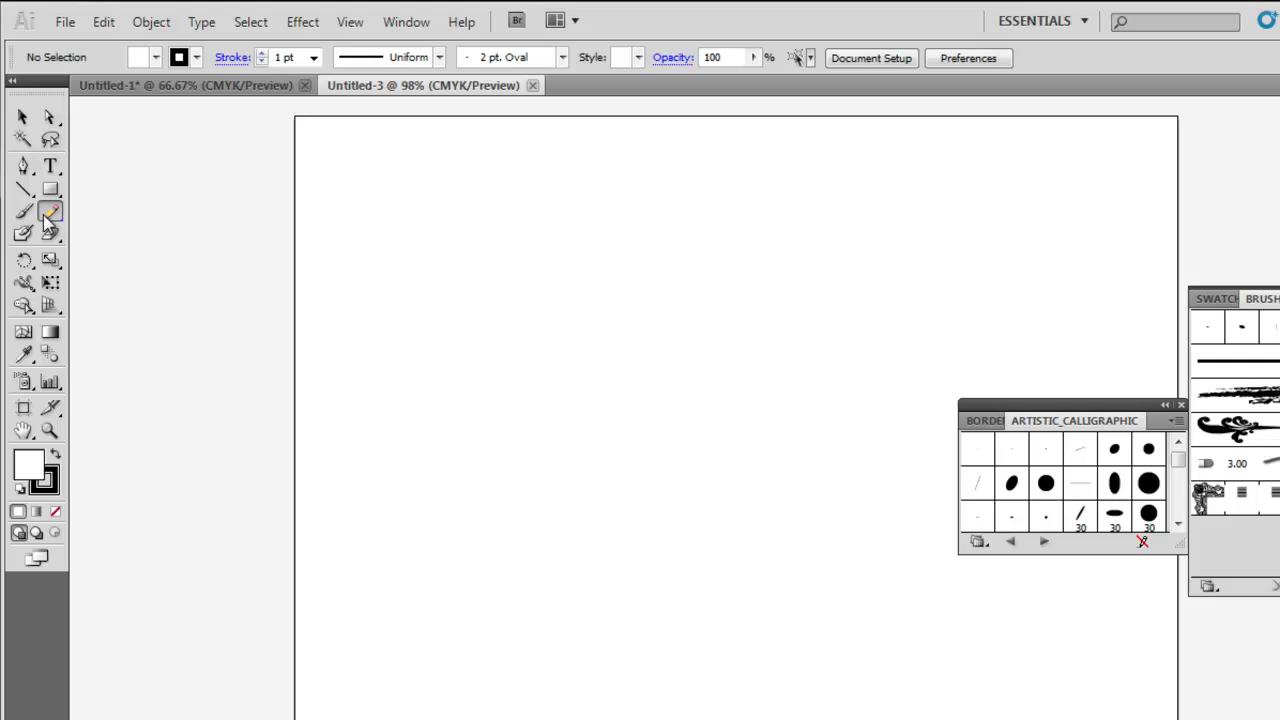
- Draw a freehand arc about 210 mm wide across the artboard with the Pencil tool, and delete it
left_click(51, 214)
mouse_move(343, 474)
left_mouse_down()
mouse_move(437, 371)
mouse_move(643, 262)
mouse_move(857, 259)
mouse_move(972, 275)
left_mouse_up()
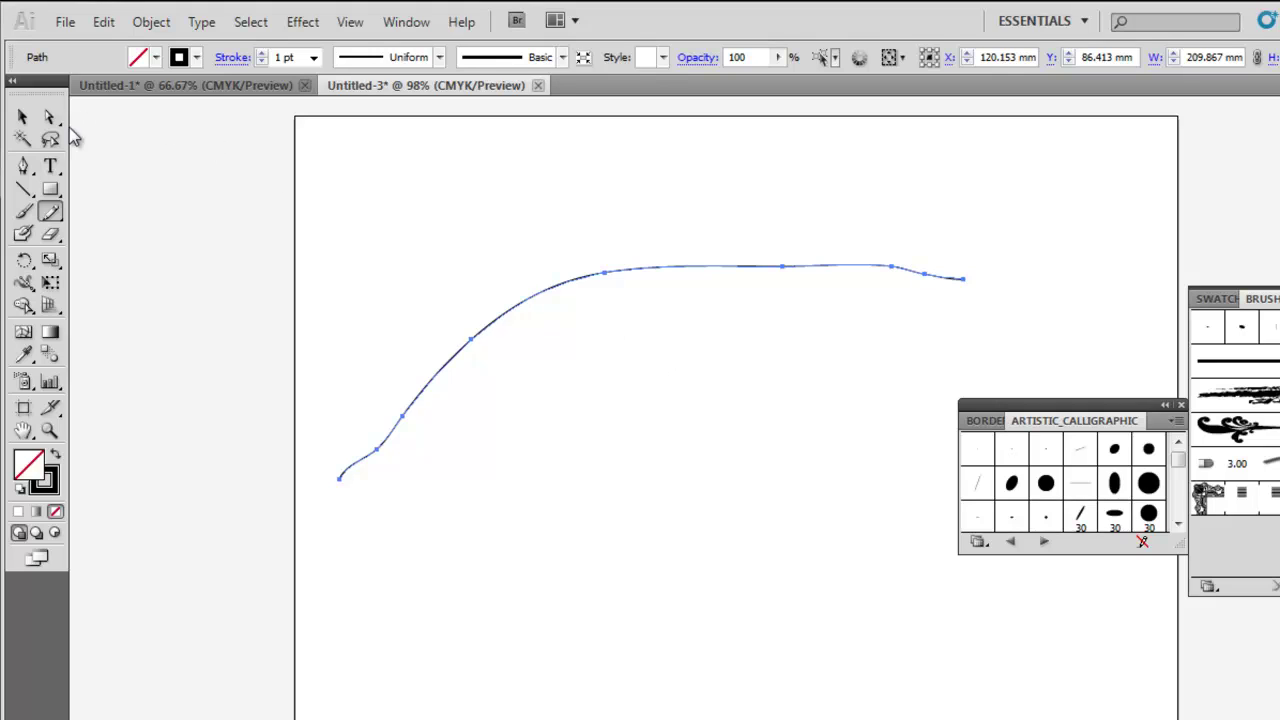
left_click(24, 119)
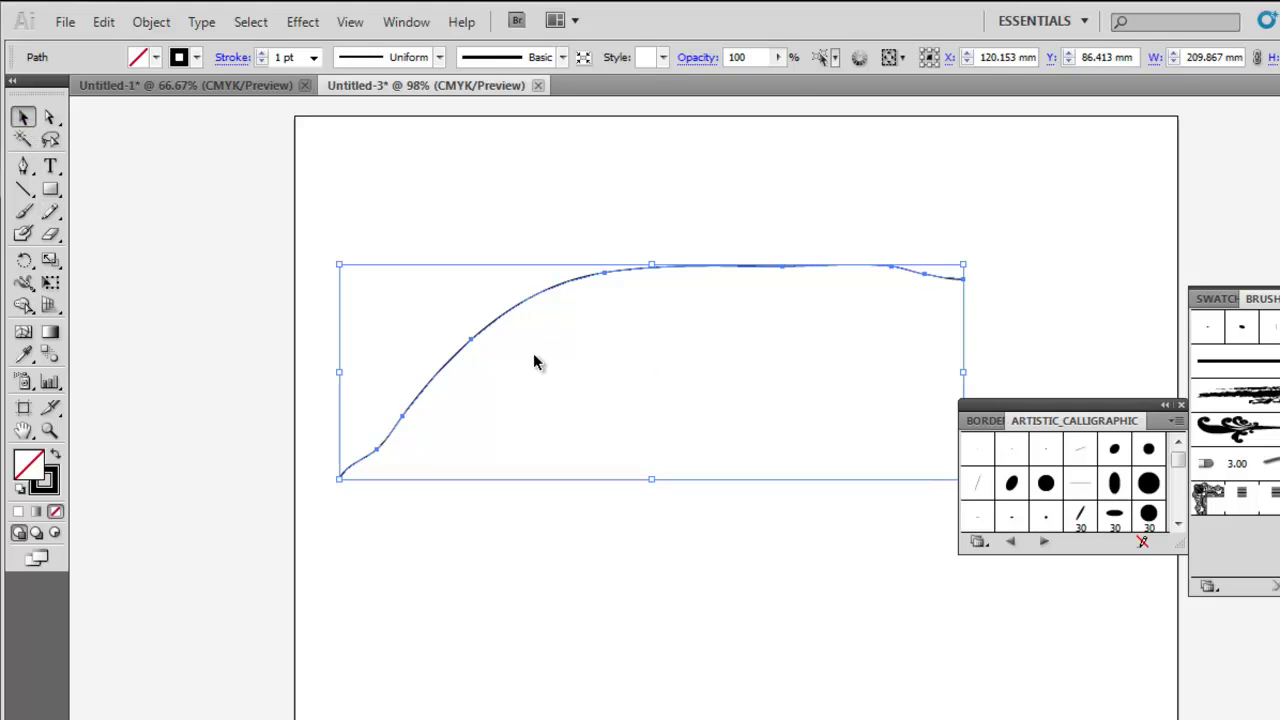
key("Delete")
- Draw a pencil curve about 95 mm wide and reshape it by redrawing parts of it into an S-like line
left_click(50, 211)
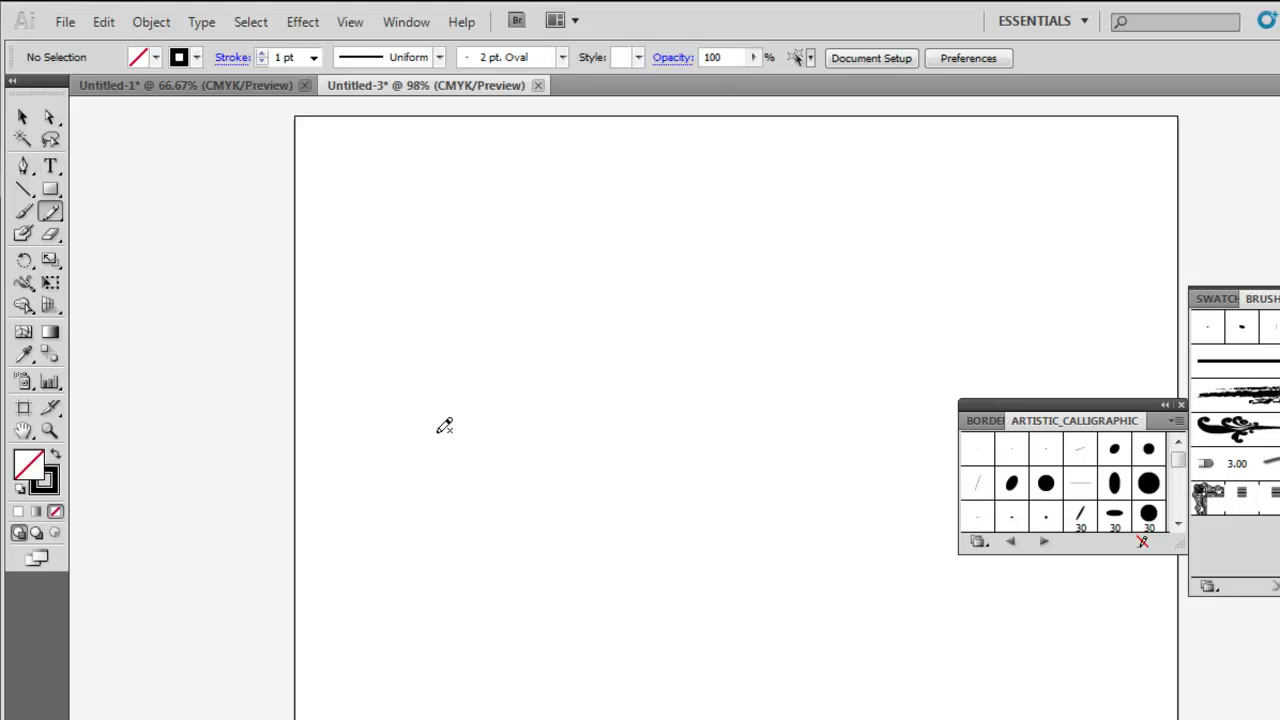
mouse_move(439, 440)
left_mouse_down()
mouse_move(527, 373)
mouse_move(722, 320)
left_mouse_up()
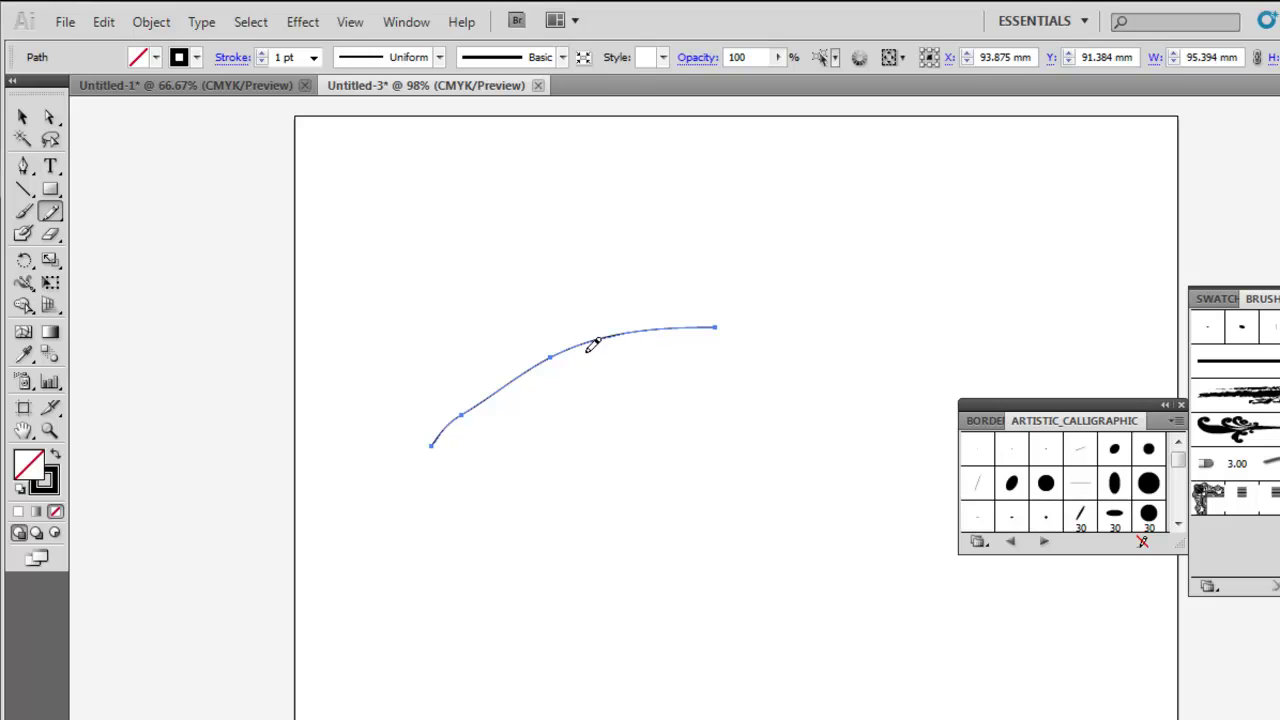
left_click_drag(591, 343, 717, 376)
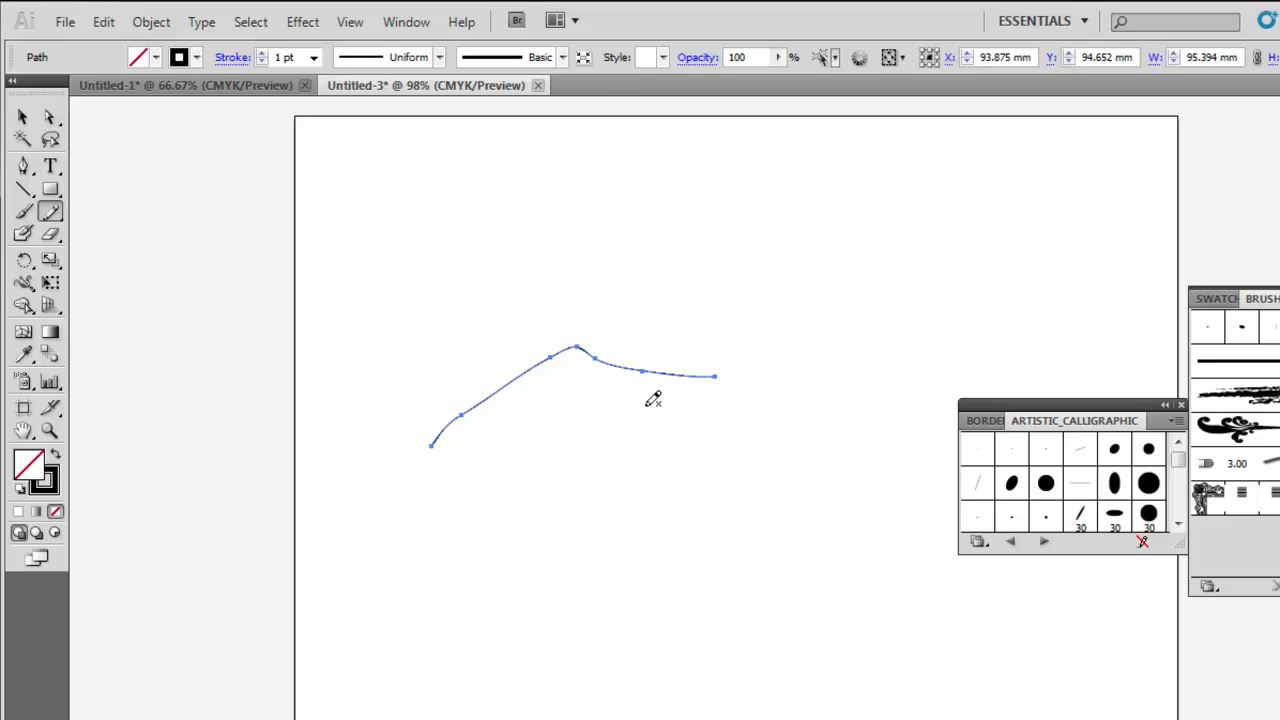
left_click_drag(606, 352, 741, 316)
mouse_move(500, 386)
left_mouse_down()
mouse_move(503, 298)
mouse_move(550, 270)
left_mouse_up()
- Draw three more separate pencil curves beside the S-like line, the last about 55 by 46 mm
left_click_drag(699, 276, 612, 422)
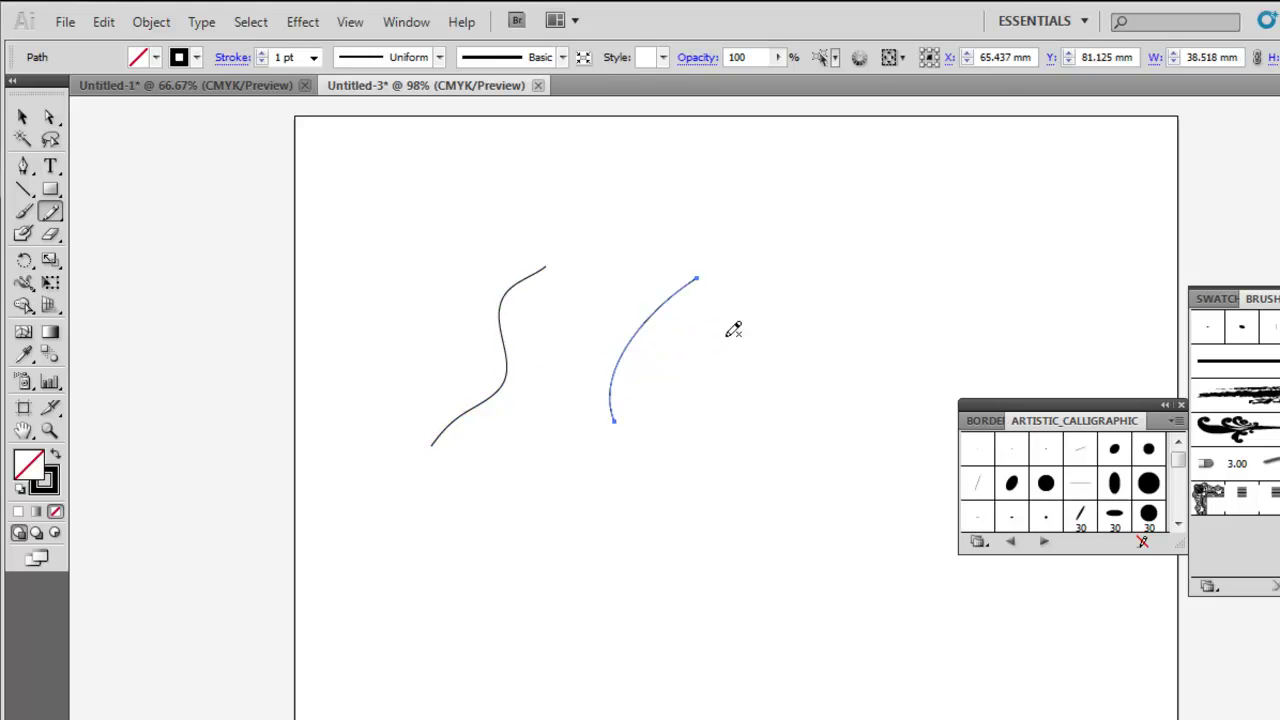
left_click_drag(717, 266, 640, 336)
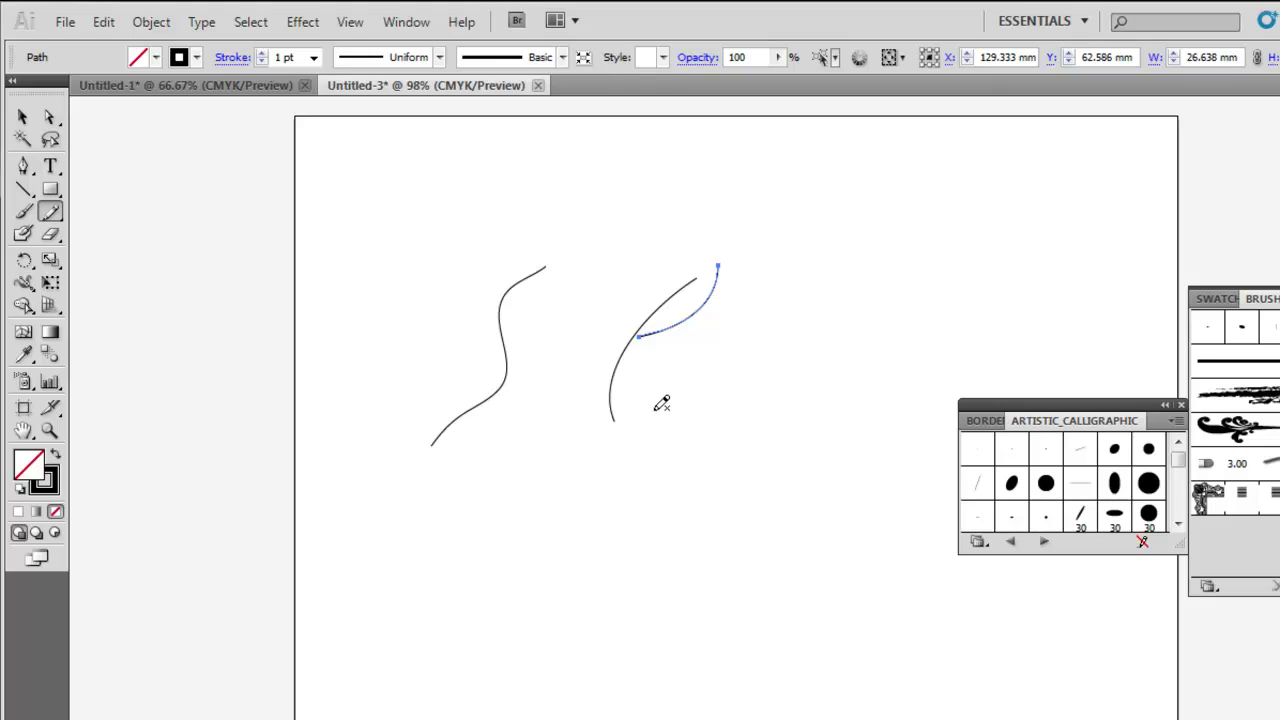
mouse_move(662, 462)
left_mouse_down()
mouse_move(821, 311)
mouse_move(738, 412)
mouse_move(652, 447)
left_mouse_up()
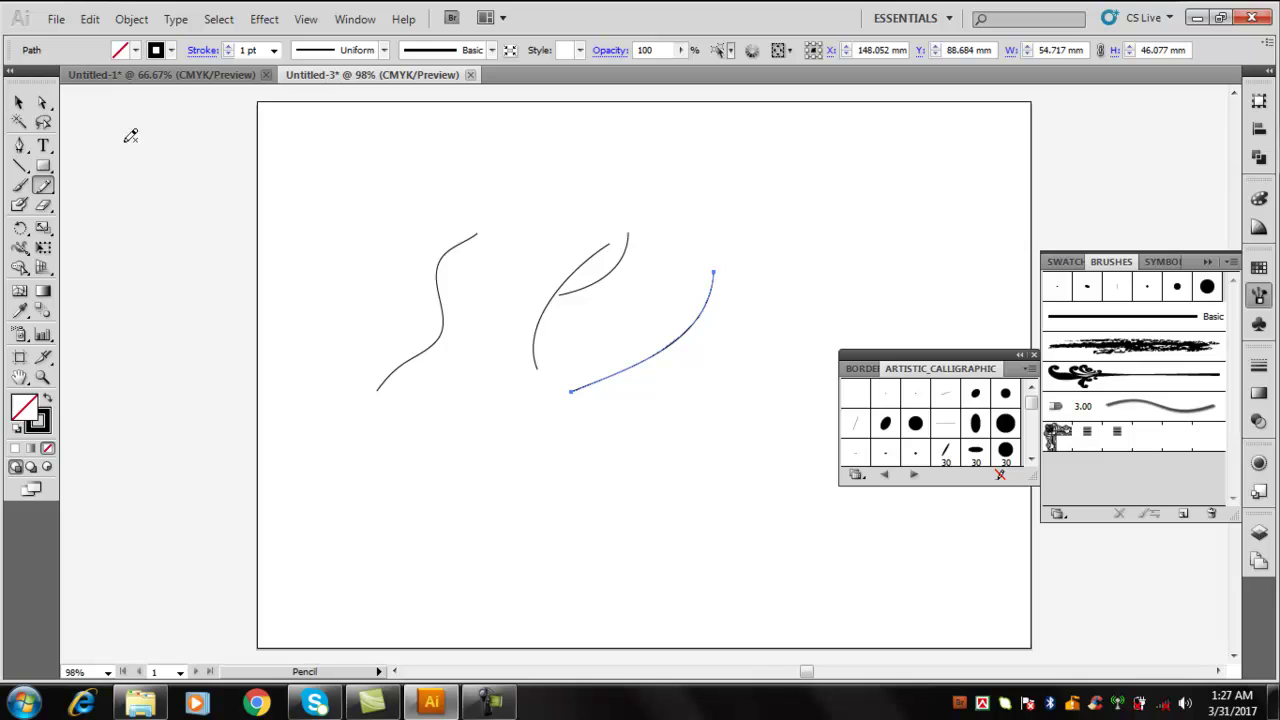
- Select all the pencil curves on the artboard and delete them
left_click(24, 104)
left_click_drag(349, 200, 740, 424)
key("Delete")
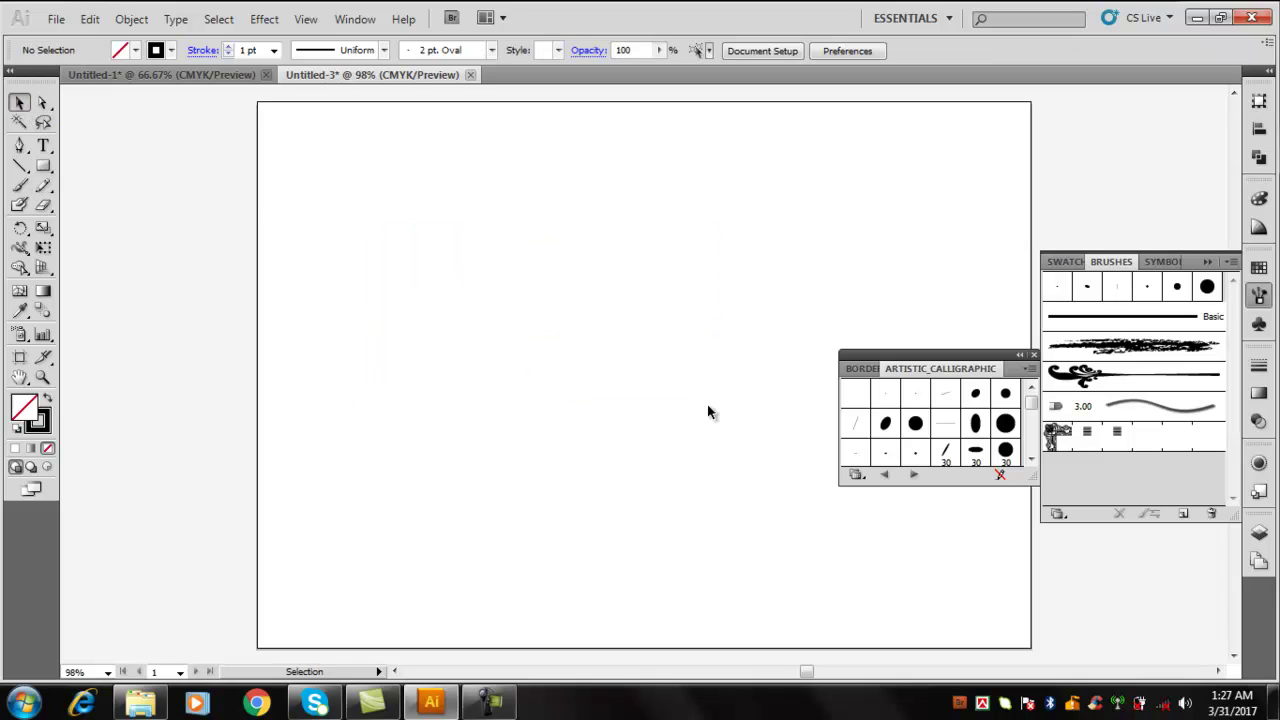
- Draw one diagonal pencil stroke across the middle of the artboard and delete it
left_click(43, 185)
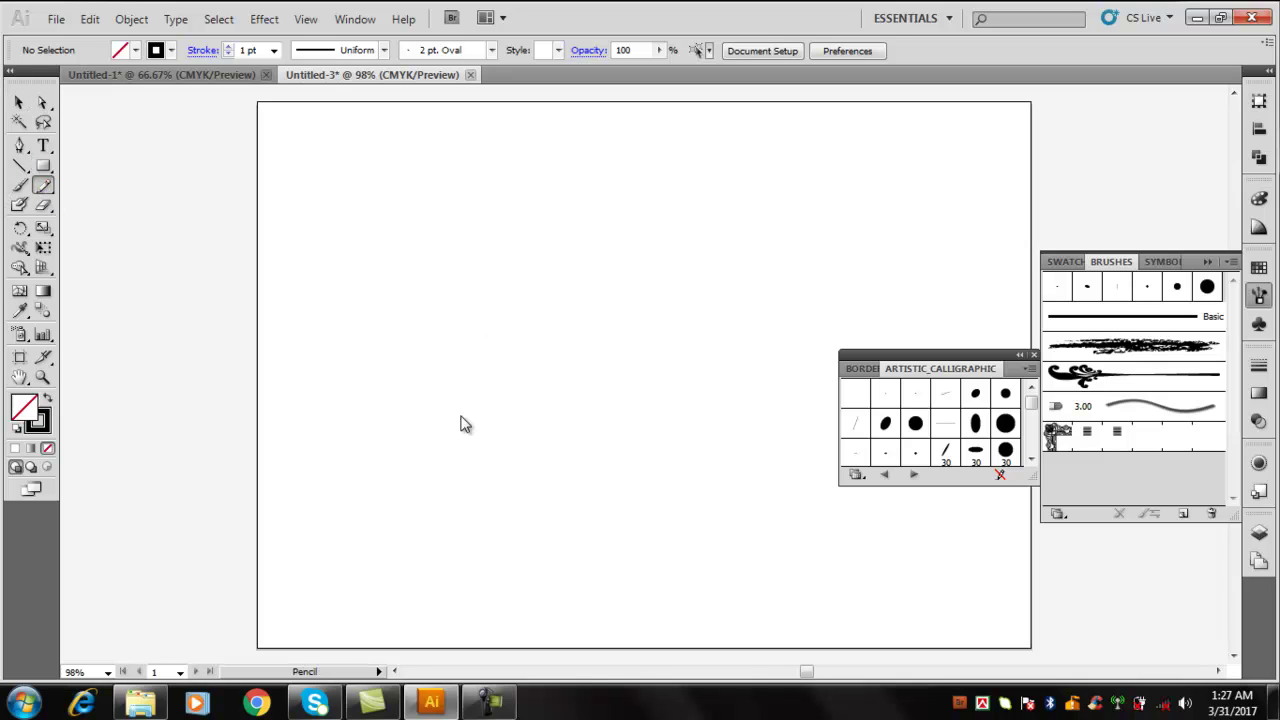
mouse_move(403, 442)
left_mouse_down()
mouse_move(463, 343)
mouse_move(668, 267)
left_mouse_up()
key("Delete")
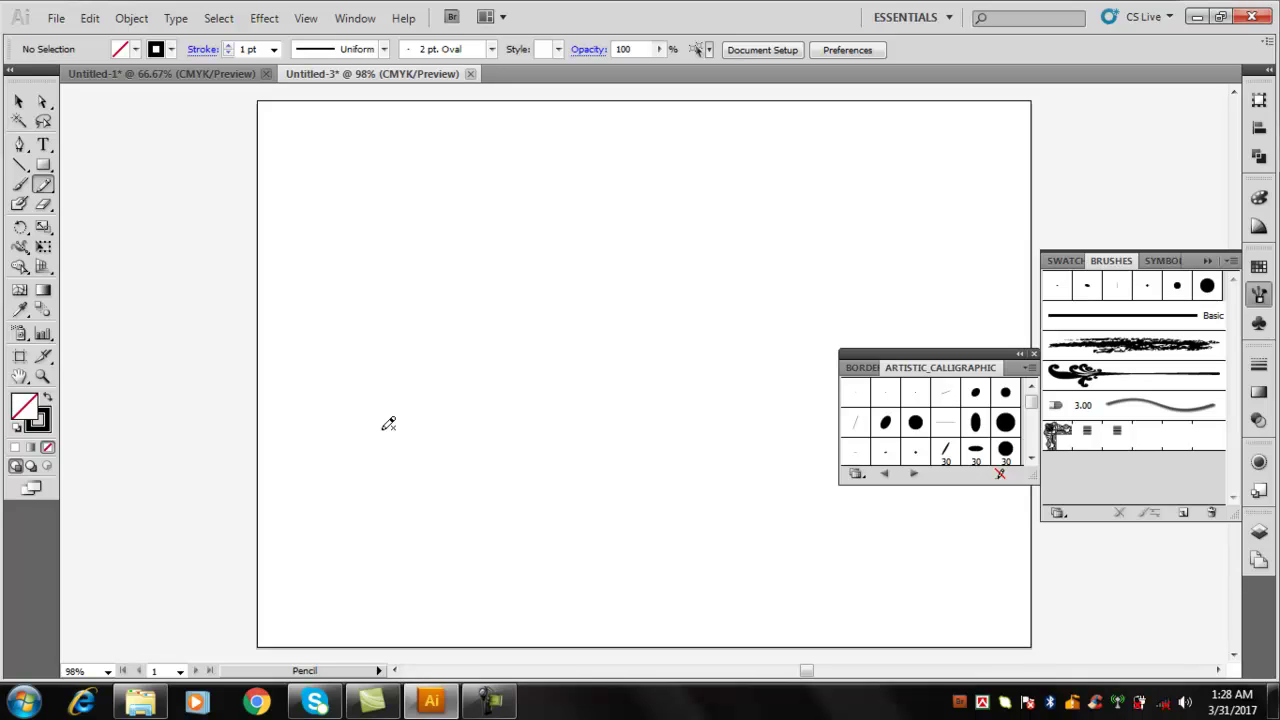
- Draw a leaf outline about 214 mm wide with a midrib about 174 mm wide, and undo a redraw of the midrib
mouse_move(366, 369)
left_mouse_down()
mouse_move(486, 255)
mouse_move(656, 226)
mouse_move(905, 219)
mouse_move(743, 364)
mouse_move(653, 408)
mouse_move(473, 419)
mouse_move(347, 380)
mouse_move(400, 347)
mouse_move(503, 318)
mouse_move(838, 252)
left_mouse_up()
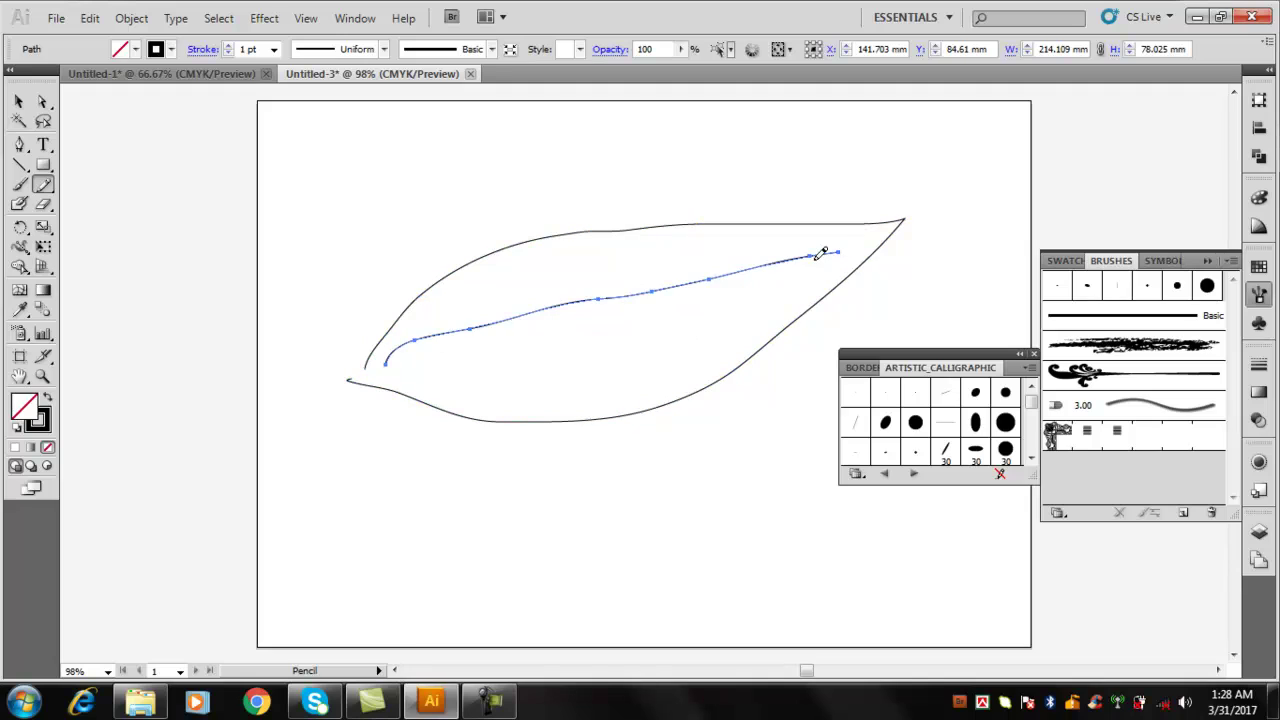
mouse_move(552, 296)
left_mouse_down()
mouse_move(593, 265)
mouse_move(658, 247)
left_mouse_up()
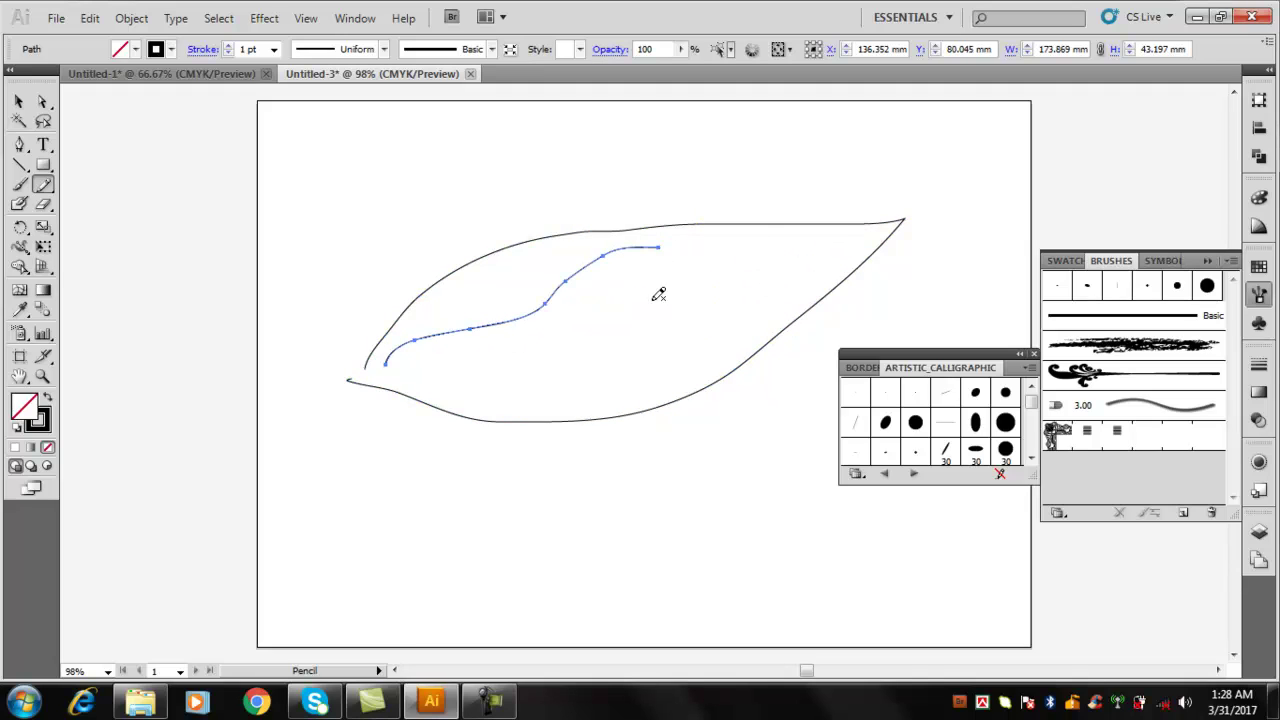
key("ctrl+z")
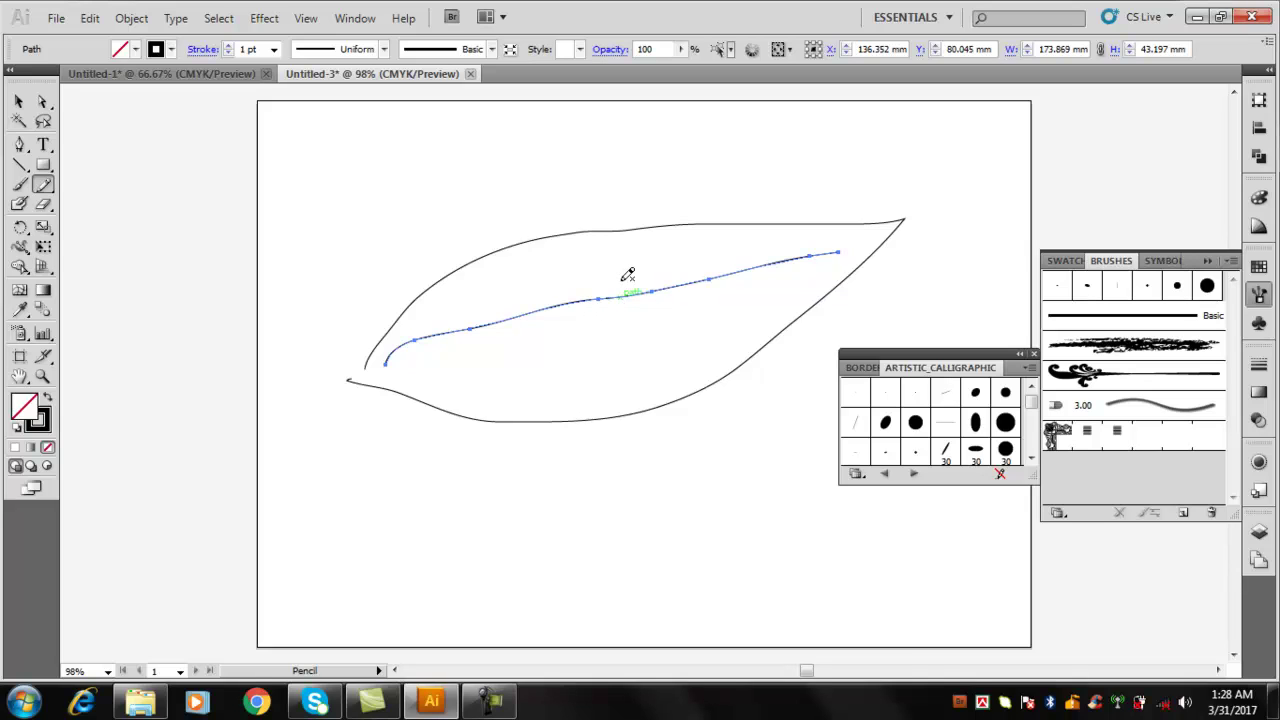
- Draw five short curved side veins above and below the leaf's midrib with the Pencil tool
mouse_move(527, 331)
left_mouse_down()
mouse_move(564, 351)
mouse_move(725, 343)
left_mouse_up()
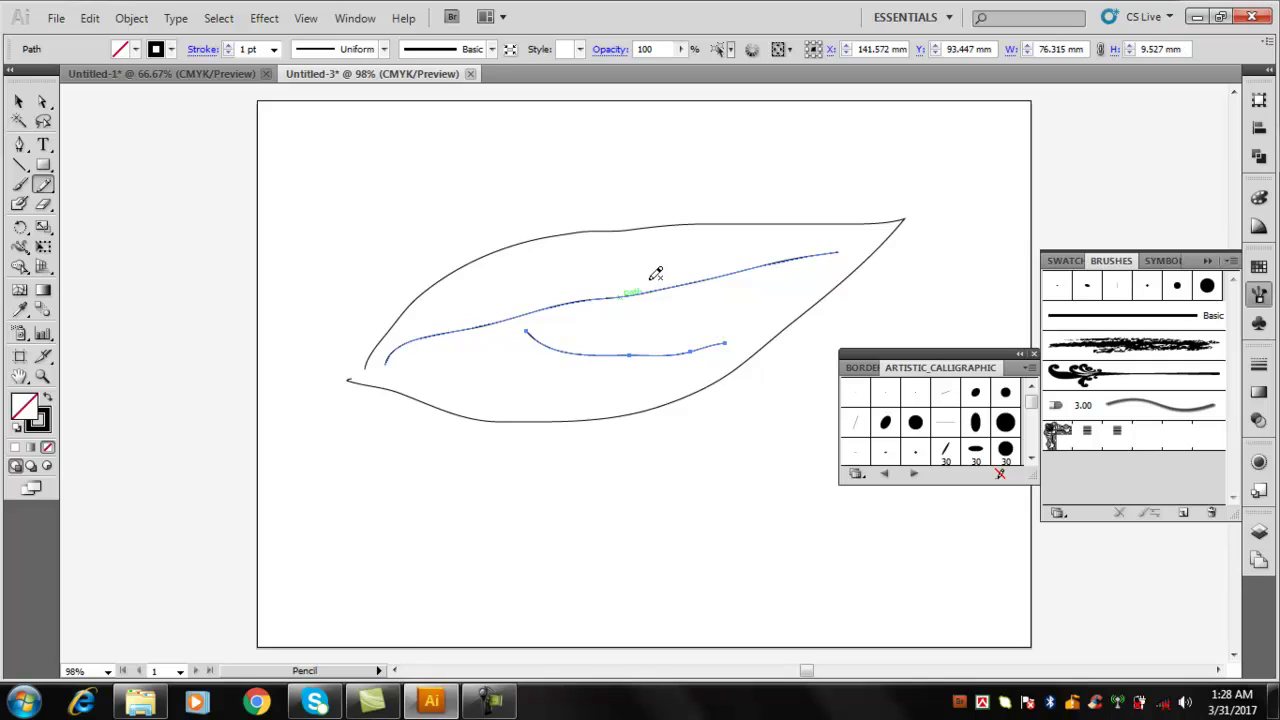
mouse_move(638, 282)
left_mouse_down()
mouse_move(679, 243)
mouse_move(727, 240)
left_mouse_up()
left_click_drag(708, 297, 775, 309)
left_click_drag(442, 325, 531, 269)
mouse_move(421, 350)
left_mouse_down()
mouse_move(532, 379)
mouse_move(517, 383)
left_mouse_up()
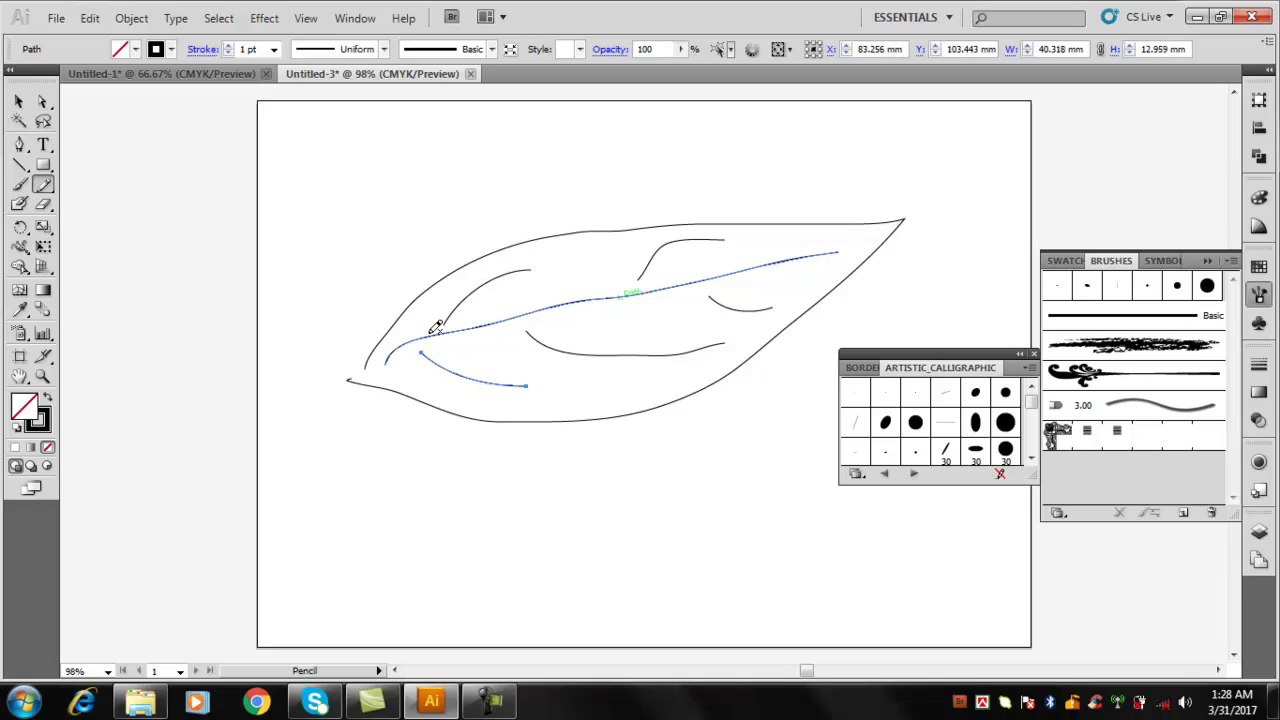
- Select the entire leaf drawing and delete it
left_click(19, 101)
left_click_drag(354, 210, 466, 328)
left_click_drag(782, 446, 796, 446)
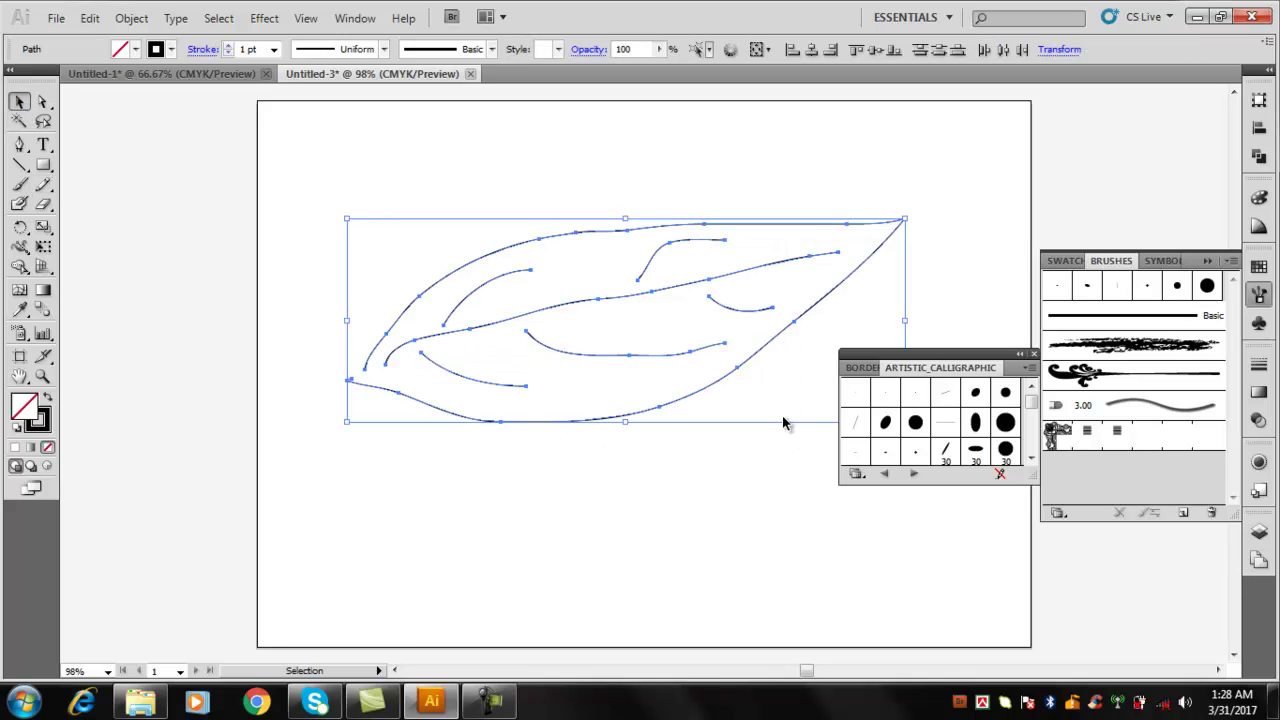
key("Delete")
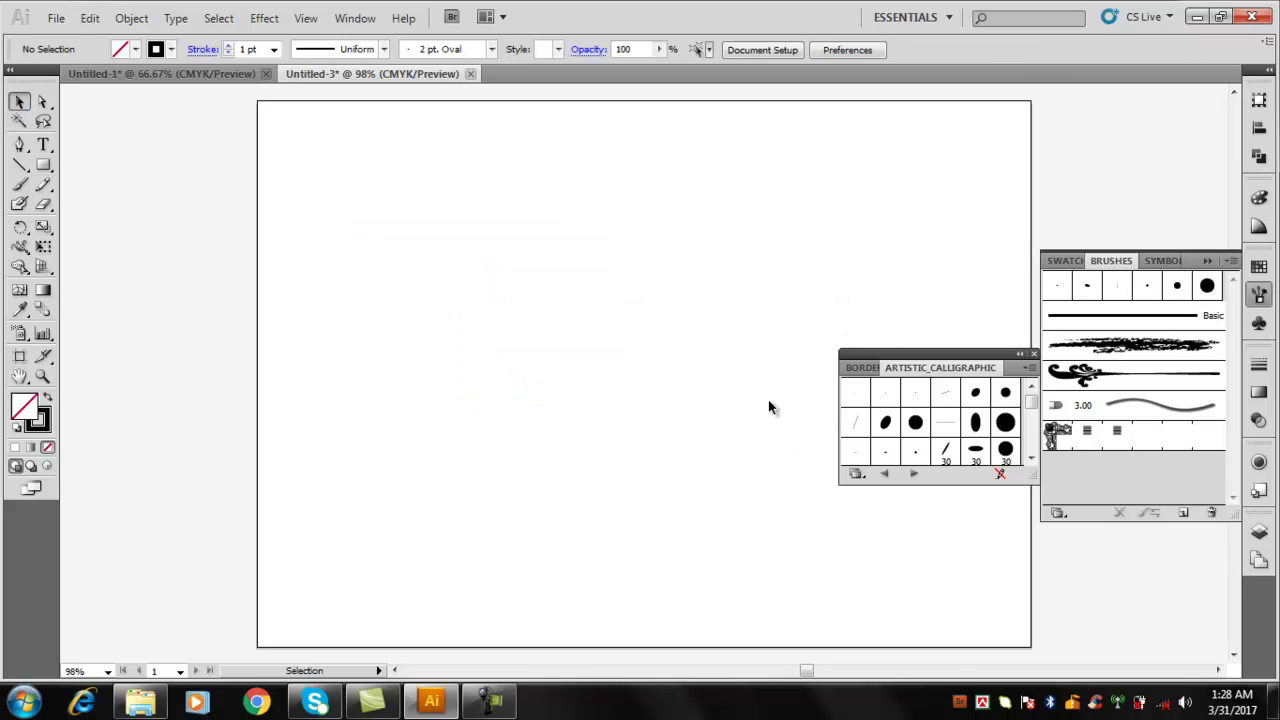
- Draw a narrow leaf from two separate pencil curves, an upper edge about 204 mm wide and a lower edge about 201 mm wide
left_click(43, 184)
mouse_move(316, 400)
left_mouse_down()
mouse_move(383, 353)
mouse_move(582, 274)
mouse_move(848, 256)
left_mouse_up()
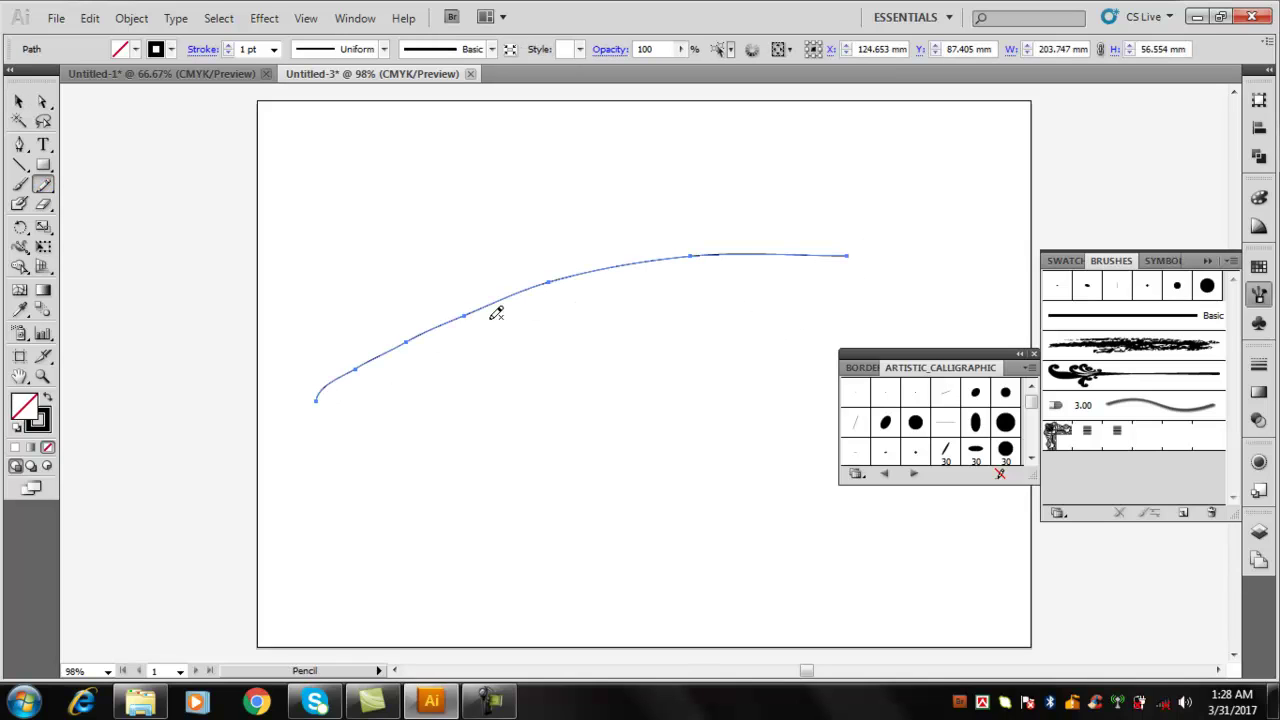
mouse_move(848, 256)
left_mouse_down()
mouse_move(699, 358)
mouse_move(581, 388)
mouse_move(348, 405)
left_mouse_up()
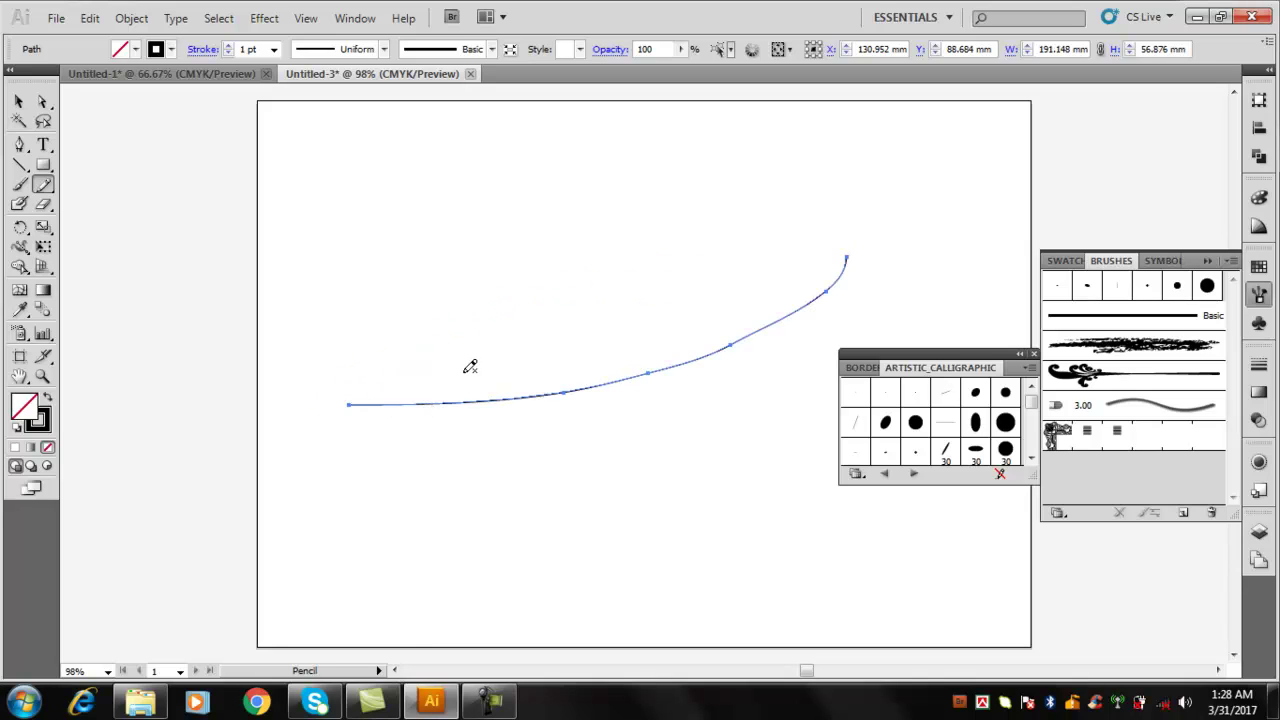
key("ctrl+z")
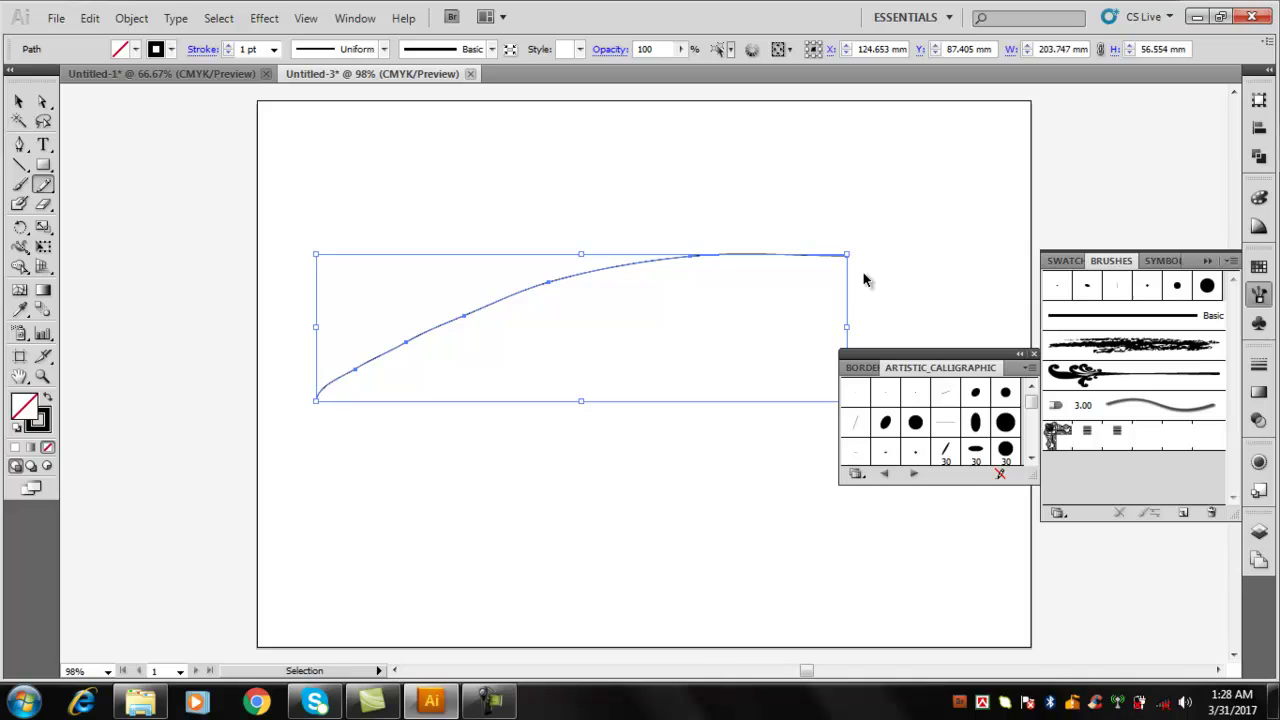
left_click(867, 220, "ctrl")
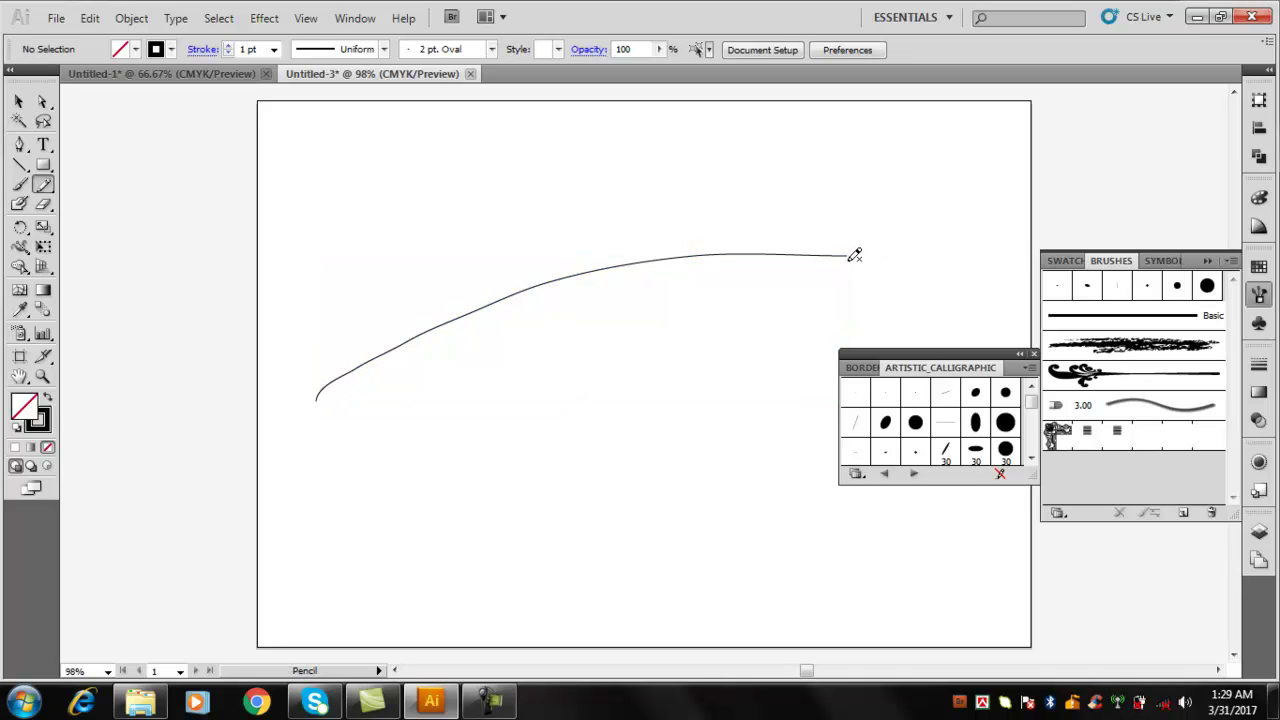
mouse_move(851, 250)
left_mouse_down()
mouse_move(818, 296)
mouse_move(720, 345)
mouse_move(319, 395)
left_mouse_up()
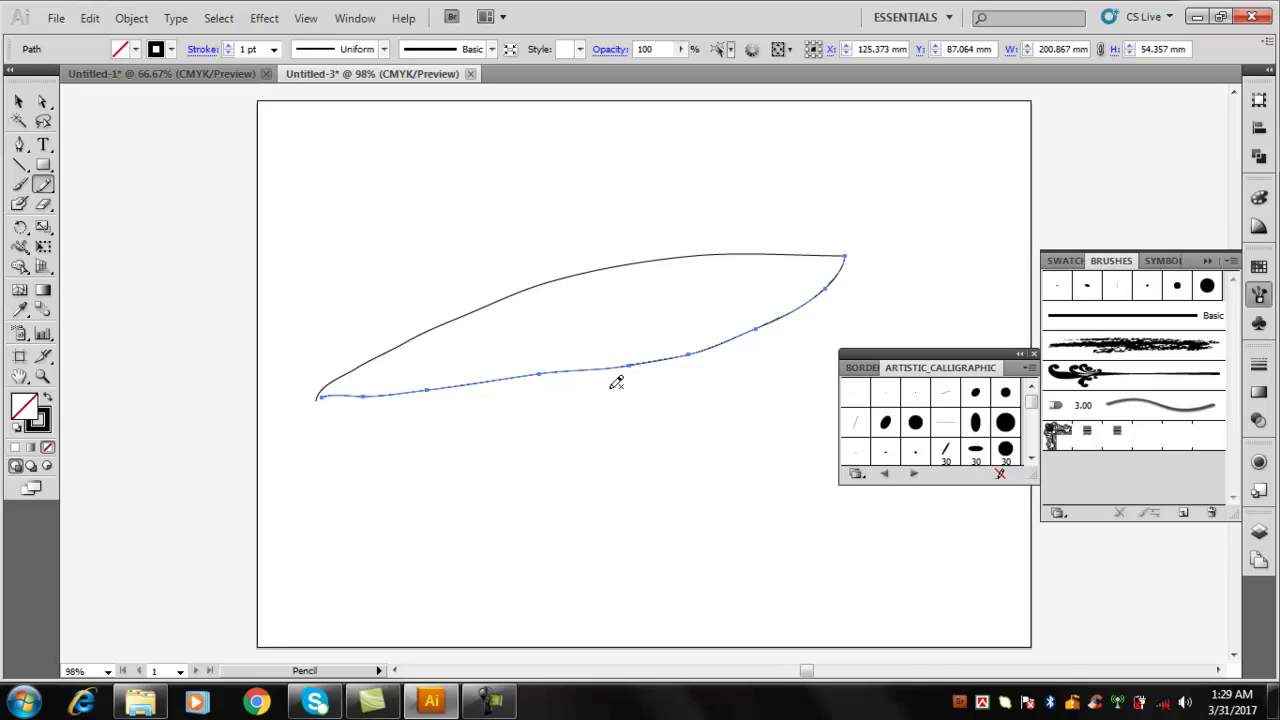
- Fill both curves of the leaf with green (C 81.66, M 11.15, Y 100, K 1.75) and deselect them
left_click(18, 101)
left_click_drag(392, 191, 548, 424)
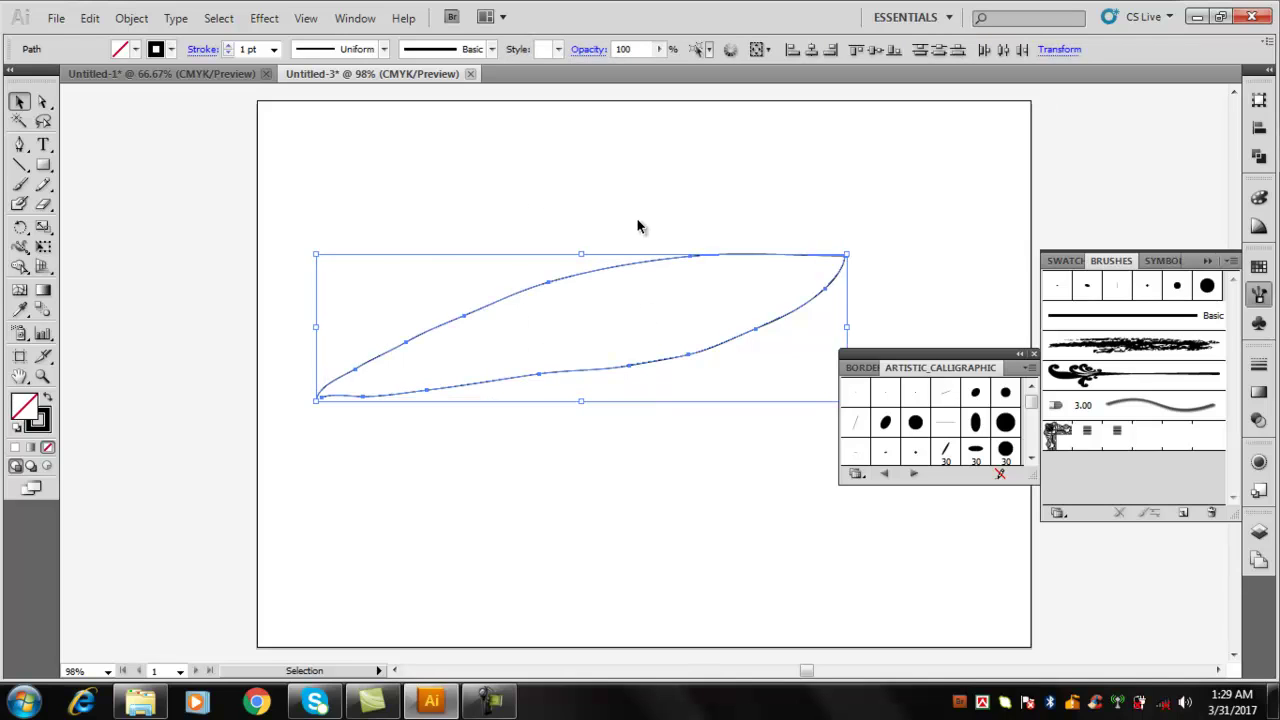
left_click(662, 286)
left_click(651, 262)
left_click(710, 348, "shift")
left_click(27, 406)
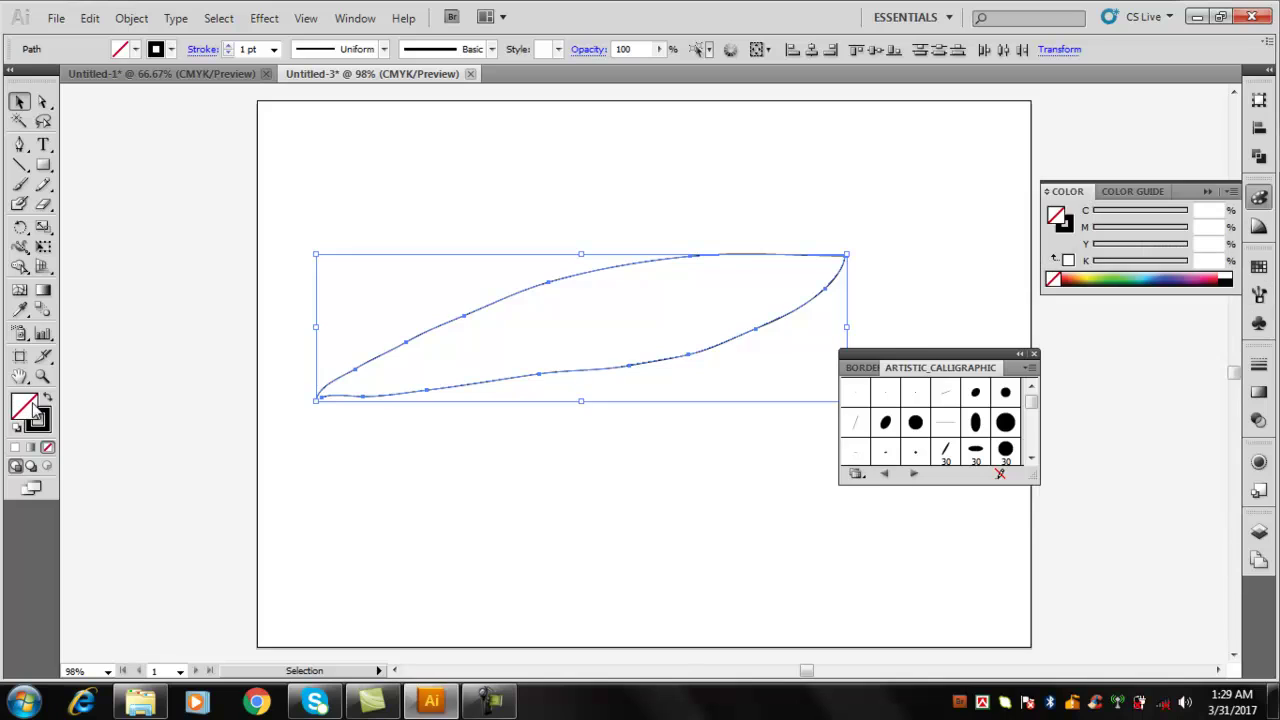
double_click(27, 406)
left_click(623, 322)
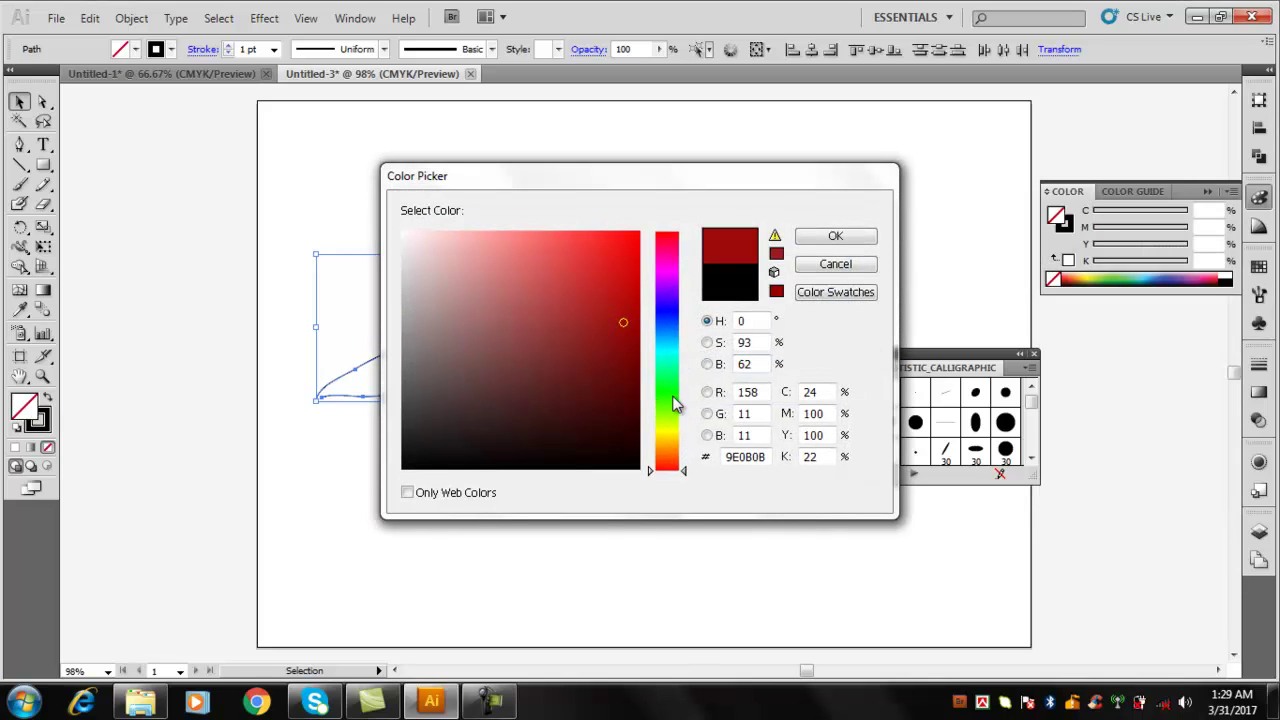
left_click(672, 402)
left_click(835, 236)
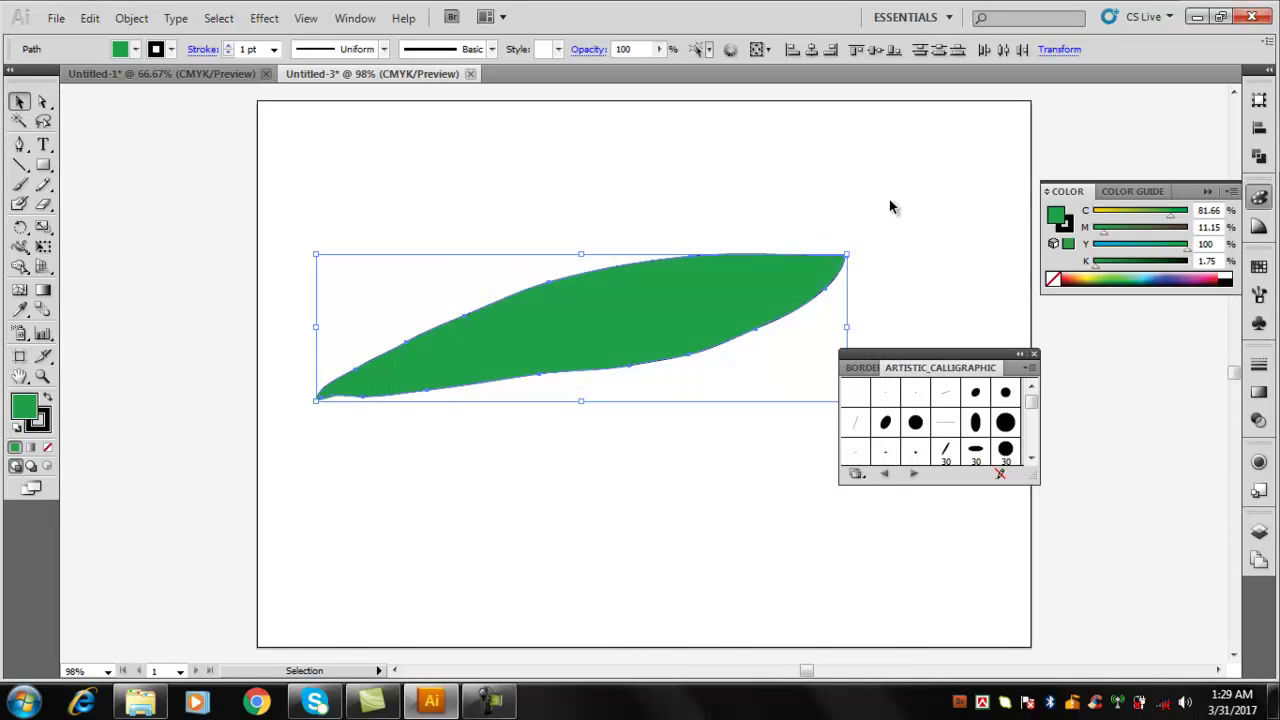
left_click(891, 204)
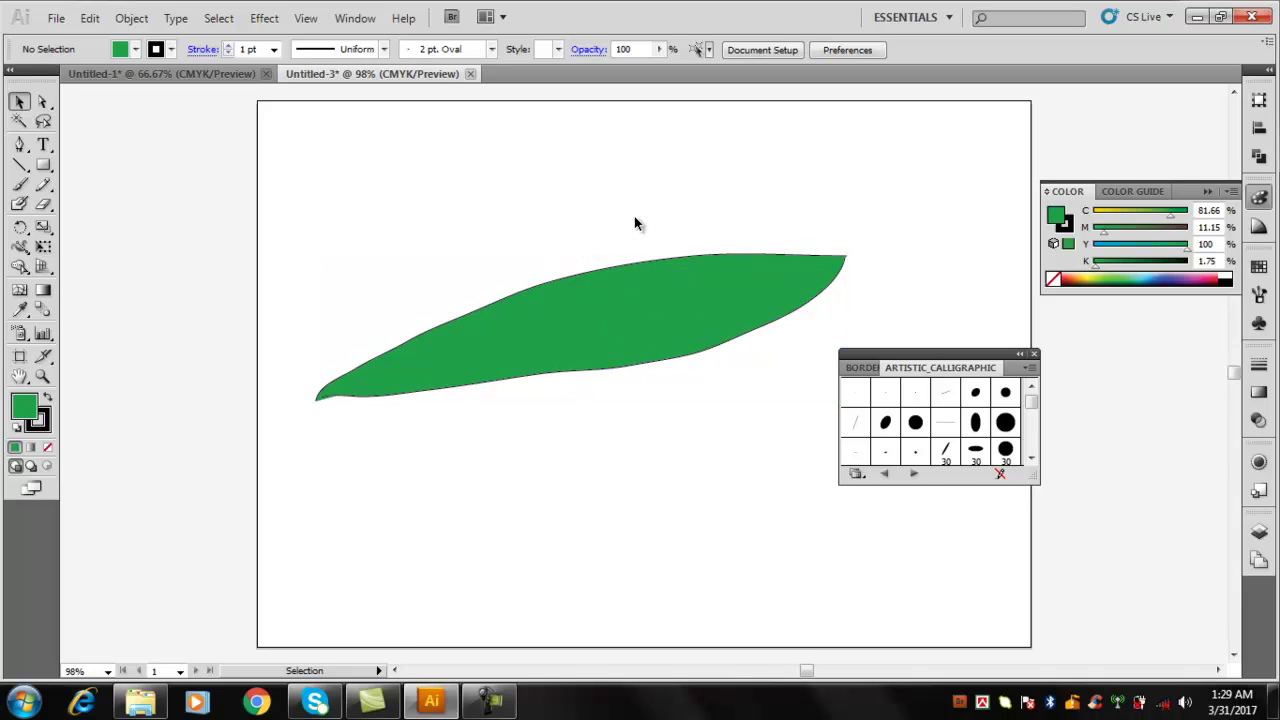
- Delete the green leaf and draw an open cloud outline from four separate pencil curves
left_click_drag(624, 231, 659, 406)
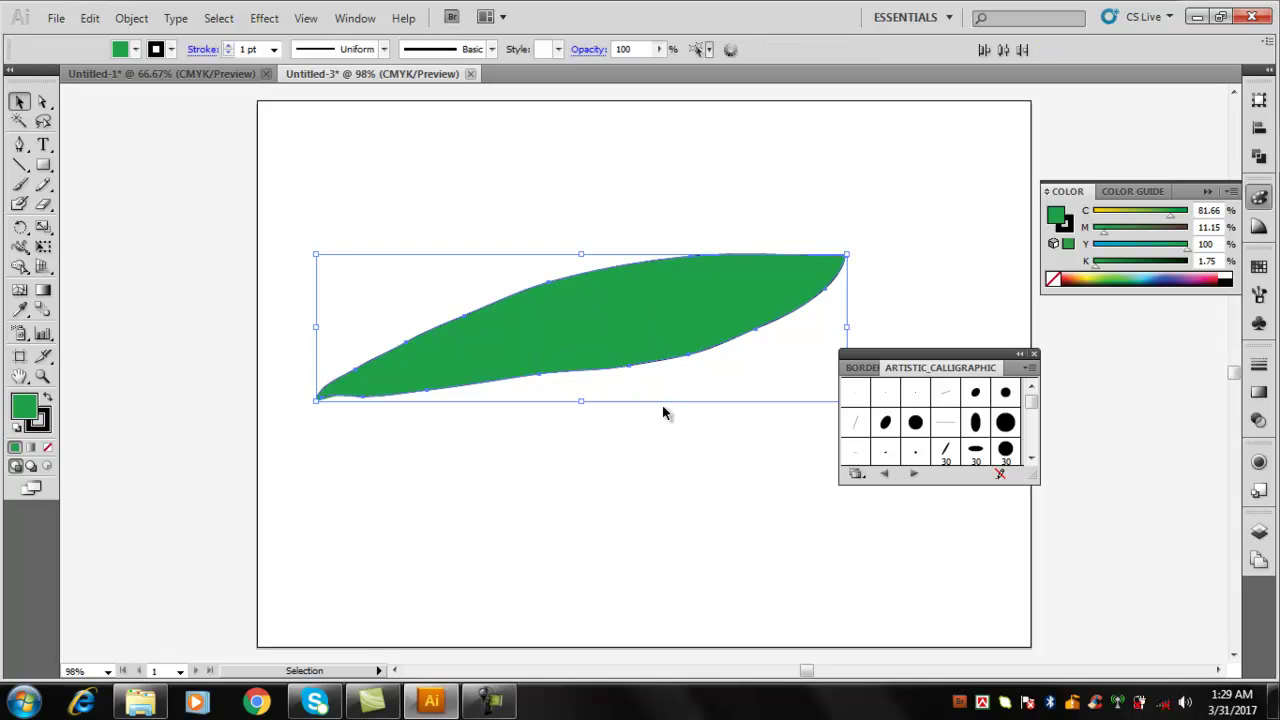
key("Delete")
left_click(43, 184)
mouse_move(412, 358)
left_mouse_down()
mouse_move(377, 339)
mouse_move(354, 224)
mouse_move(422, 218)
left_mouse_up()
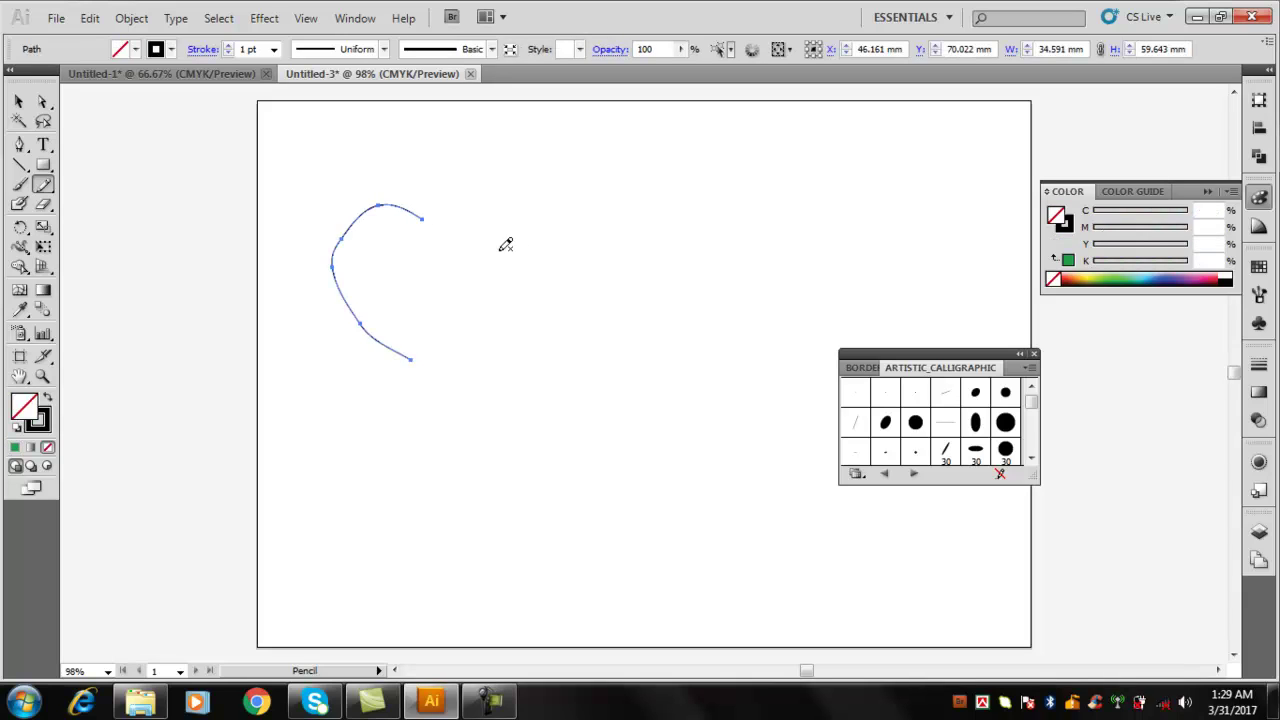
left_click(455, 220, "ctrl")
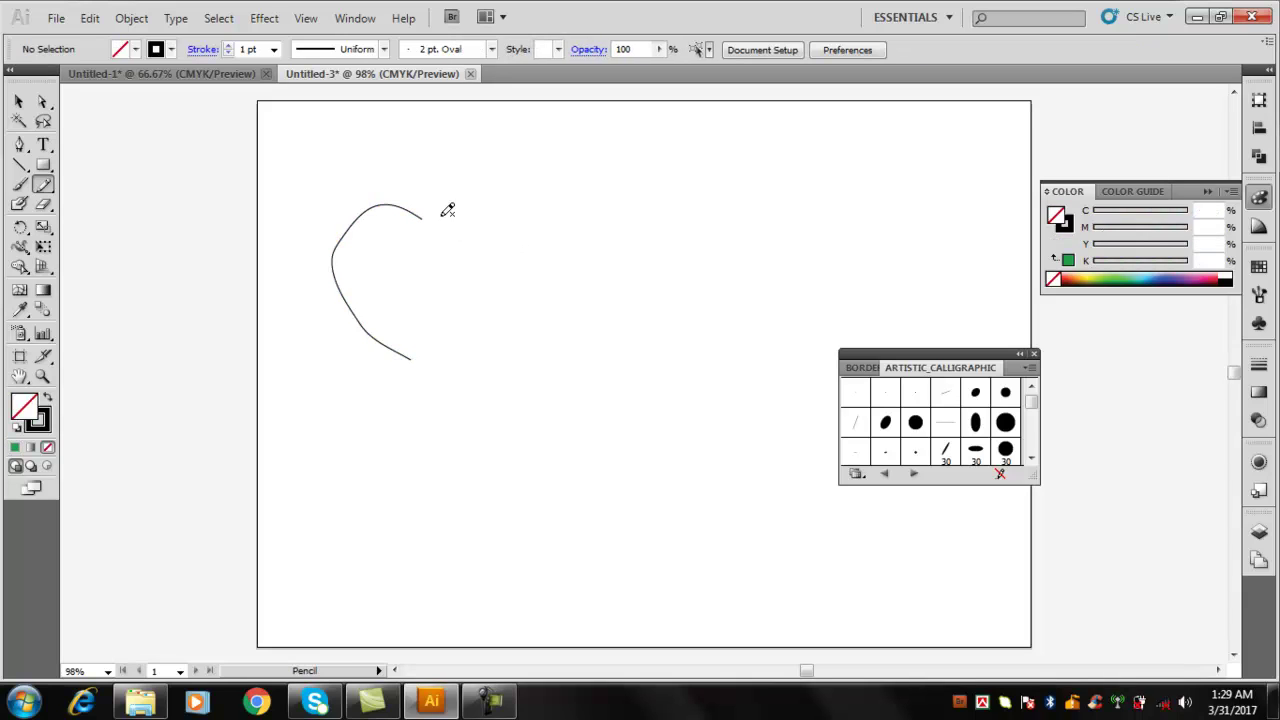
left_click_drag(427, 215, 478, 158)
mouse_move(583, 187)
left_mouse_down()
mouse_move(635, 161)
mouse_move(725, 200)
mouse_move(712, 264)
mouse_move(666, 265)
mouse_move(683, 303)
mouse_move(645, 366)
mouse_move(605, 369)
left_mouse_up()
left_click(604, 265, "ctrl")
left_click(667, 275, "ctrl")
- Try to fill the selected cloud curves by changing only the fill colour's hue to 129°
left_click(18, 101)
mouse_move(370, 141)
left_mouse_down()
mouse_move(563, 285)
mouse_move(737, 379)
left_mouse_up()
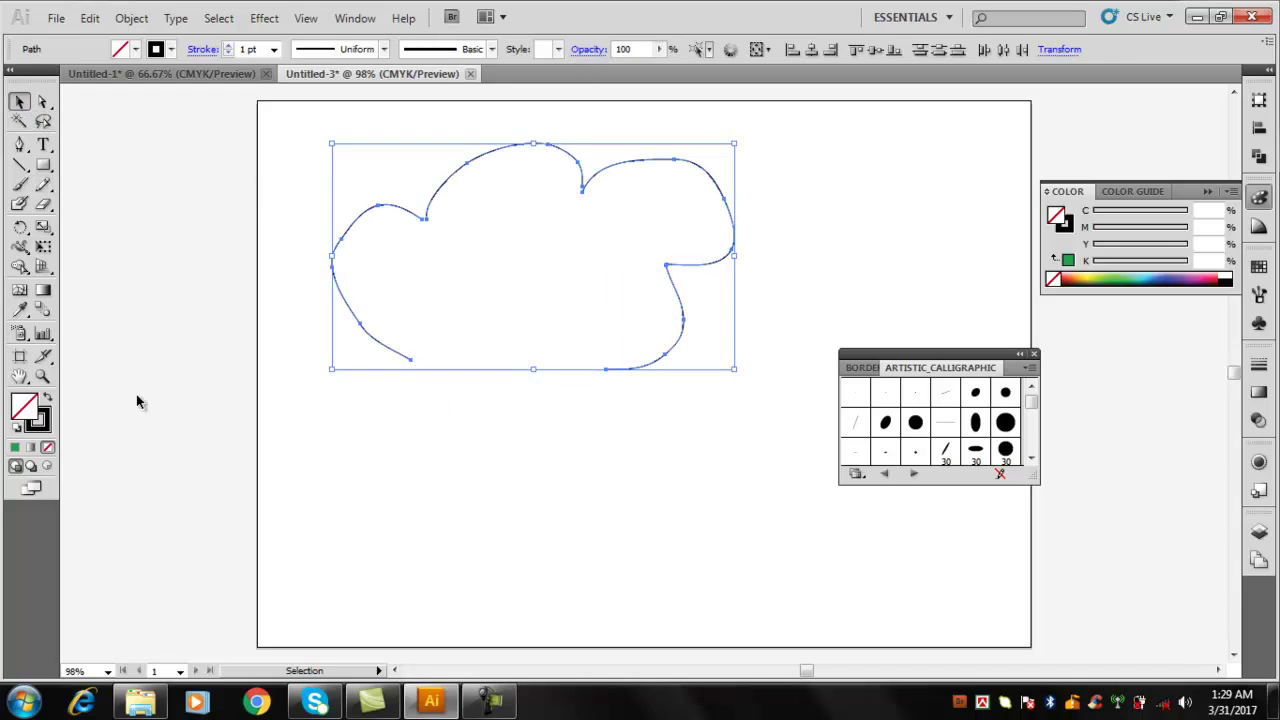
double_click(26, 407)
left_click(669, 386)
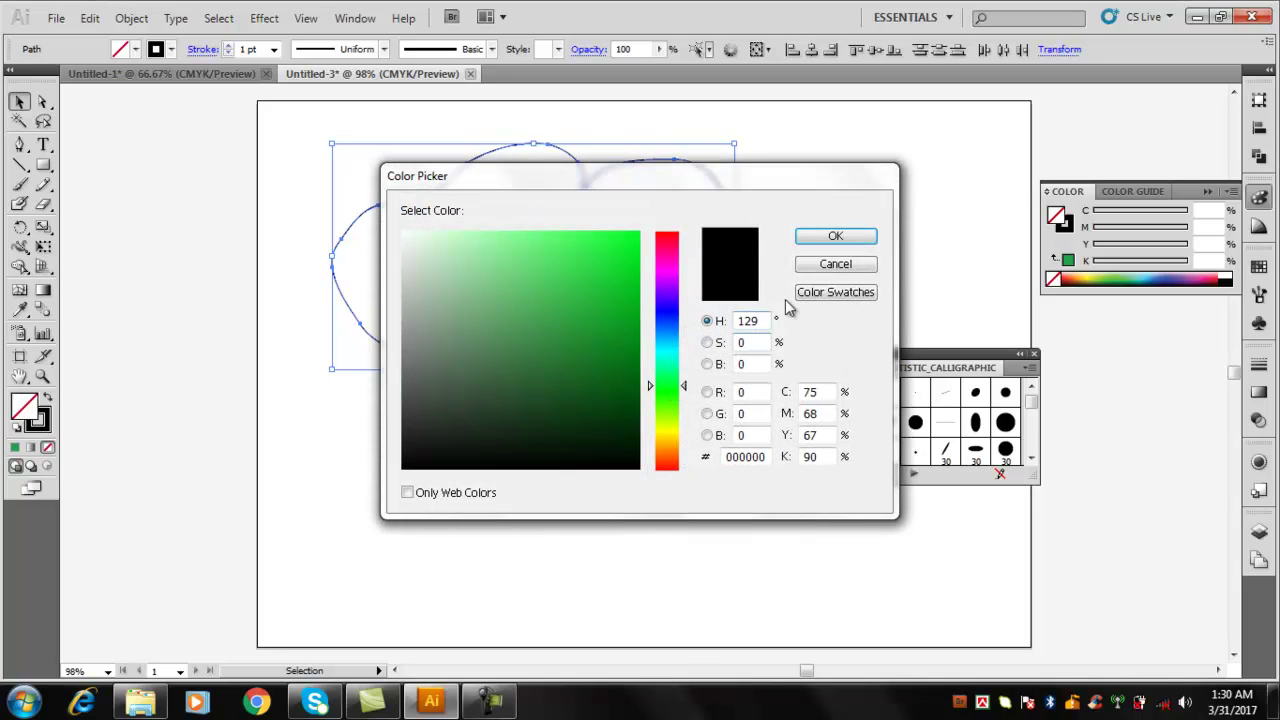
left_click(810, 240)
- Fill all four cloud curves with green (C 79.76, M 1.26, Y 100, K 0) and deselect them
left_click_drag(249, 157, 720, 422)
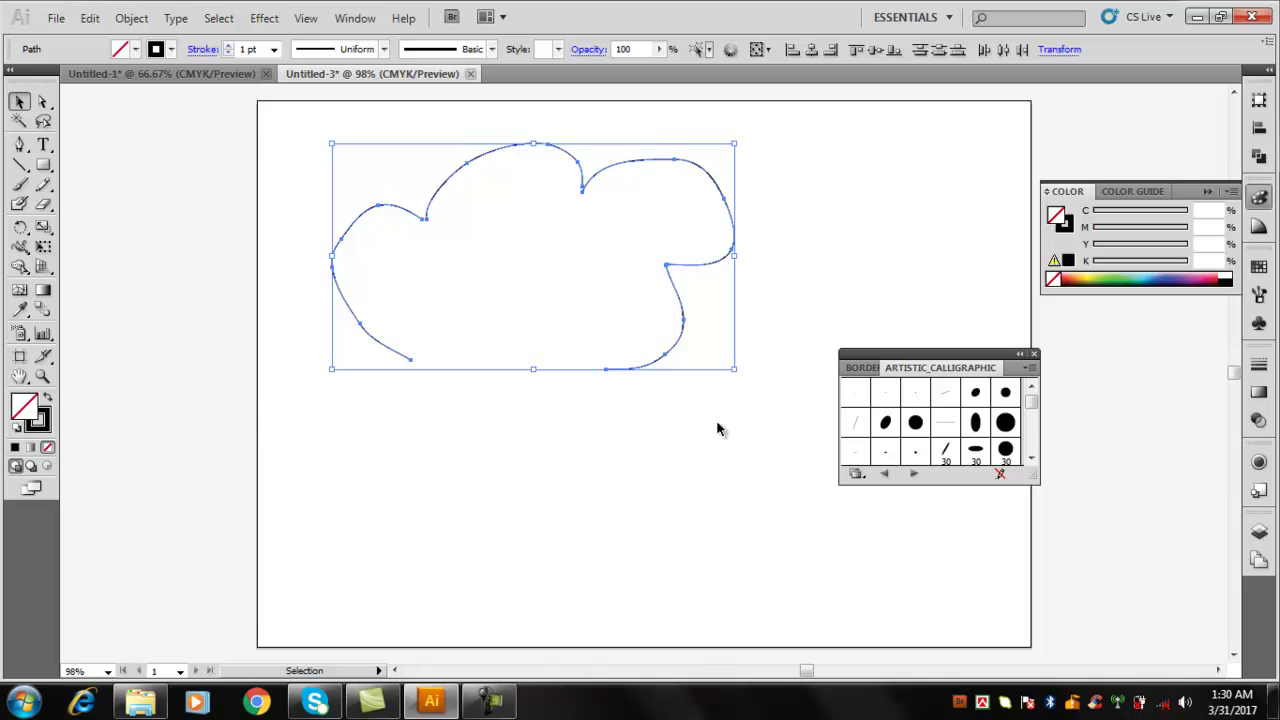
double_click(24, 405)
left_click(668, 396)
left_click(614, 298)
left_click(835, 236)
left_click(907, 249)
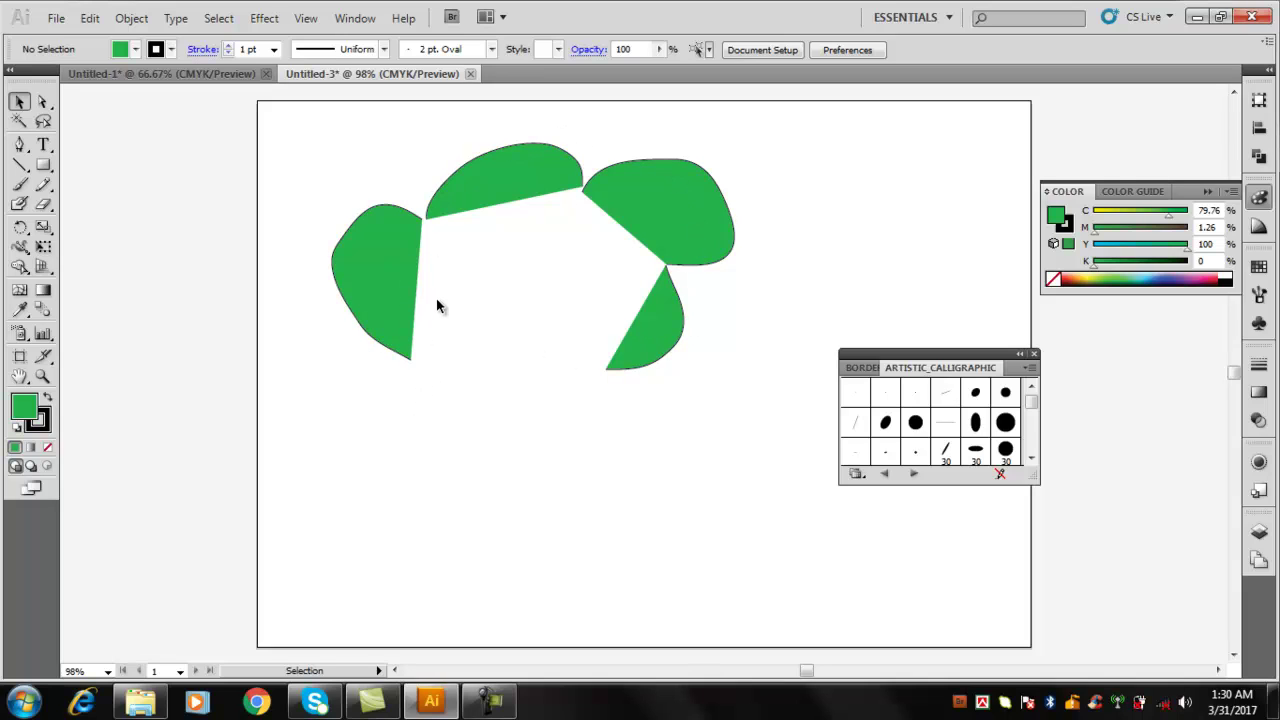
- Delete the four green cloud curves and draw a scalloped tree crown as one pencil path, about 164 × 109 mm
left_click_drag(314, 143, 713, 392)
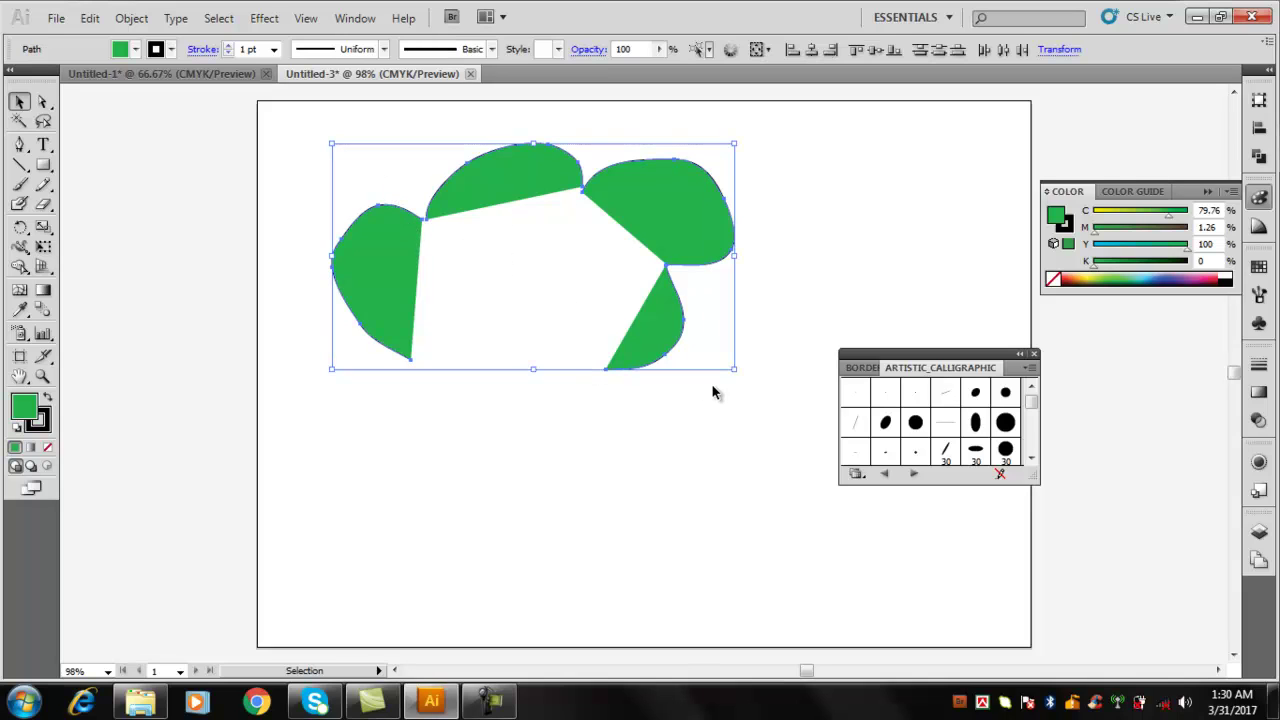
key("Delete")
left_click(43, 184)
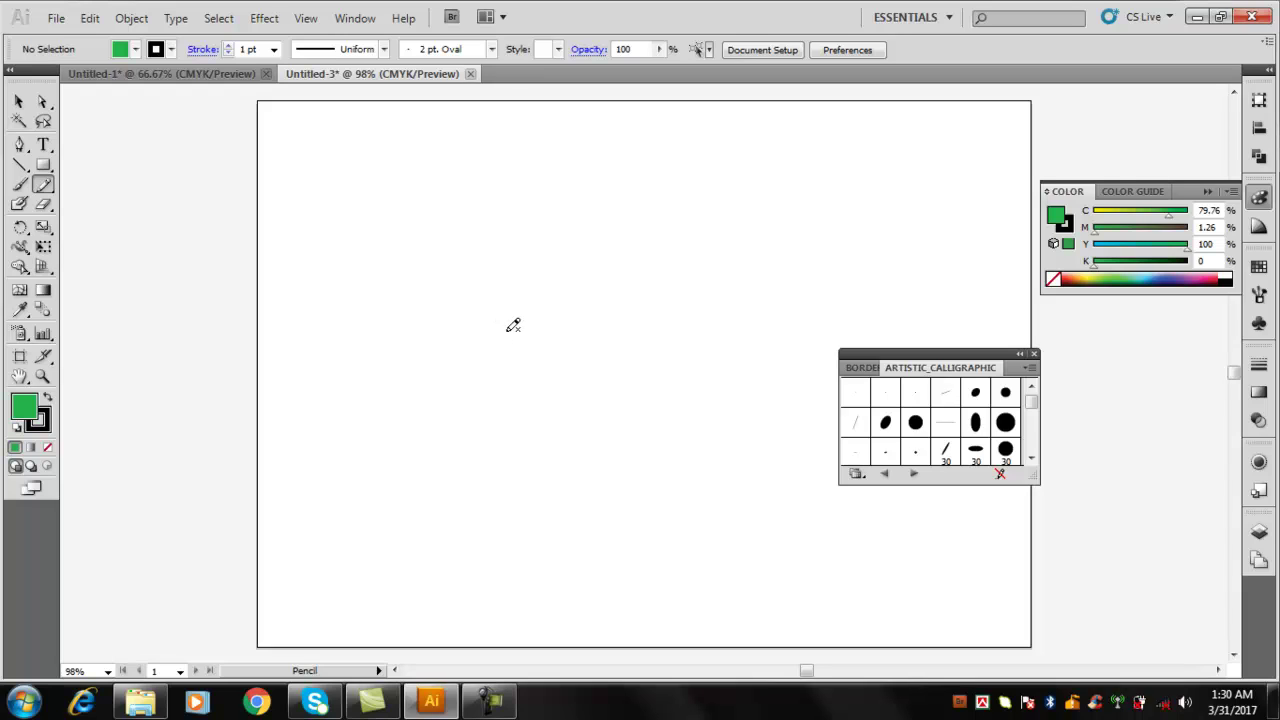
mouse_move(550, 294)
left_mouse_down()
mouse_move(500, 353)
mouse_move(422, 347)
mouse_move(387, 322)
mouse_move(378, 260)
mouse_move(420, 249)
mouse_move(400, 190)
mouse_move(459, 146)
mouse_move(523, 163)
mouse_move(550, 116)
mouse_move(624, 100)
mouse_move(653, 123)
mouse_move(658, 150)
mouse_move(736, 154)
mouse_move(761, 206)
mouse_move(742, 240)
mouse_move(794, 269)
mouse_move(798, 334)
mouse_move(701, 383)
mouse_move(632, 370)
mouse_move(584, 304)
mouse_move(520, 334)
left_mouse_up()
- Fill the tree crown with green (C 75.89, M 0, Y 100, K 0) and deselect it
left_click(20, 101)
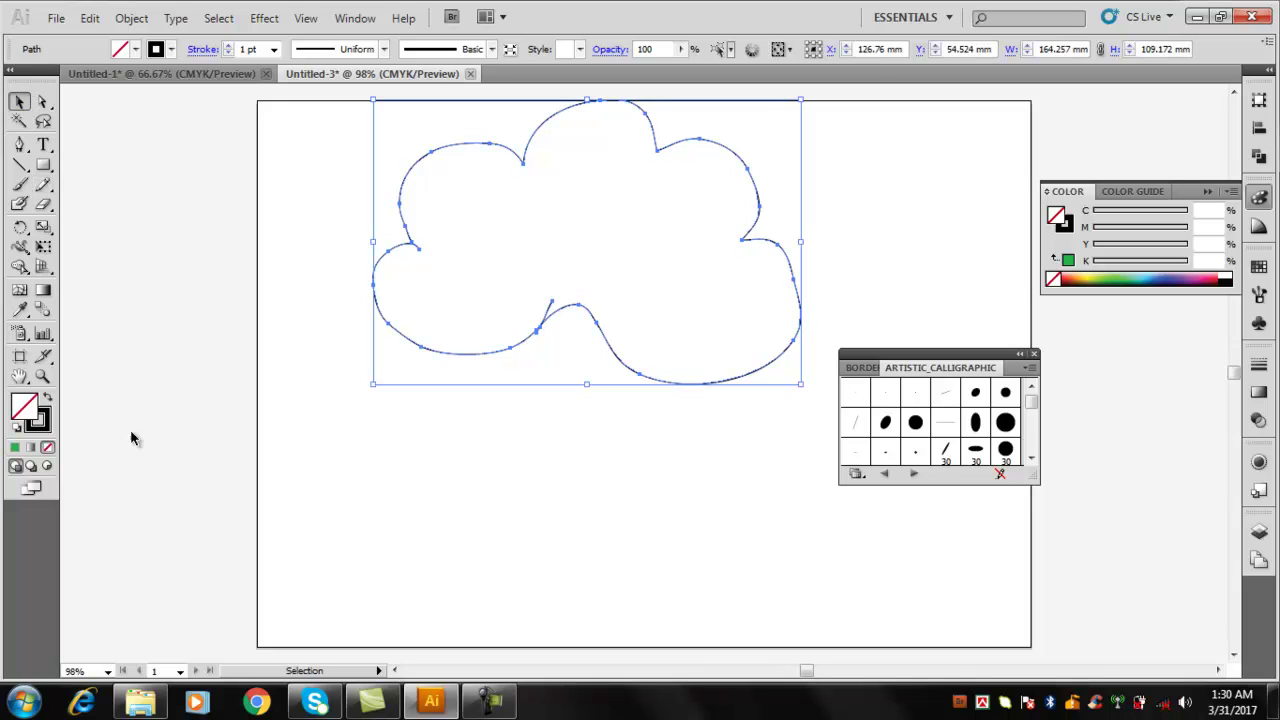
double_click(36, 418)
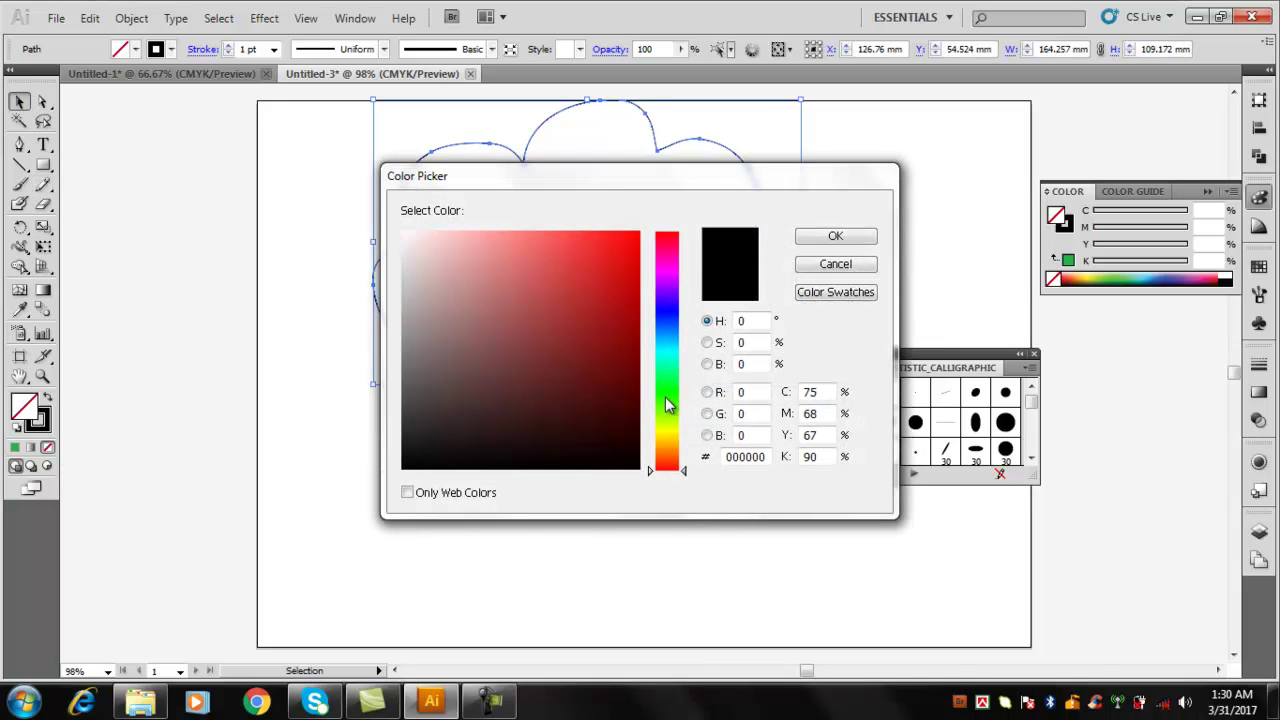
left_click(666, 397)
left_click(625, 291)
left_click(815, 236)
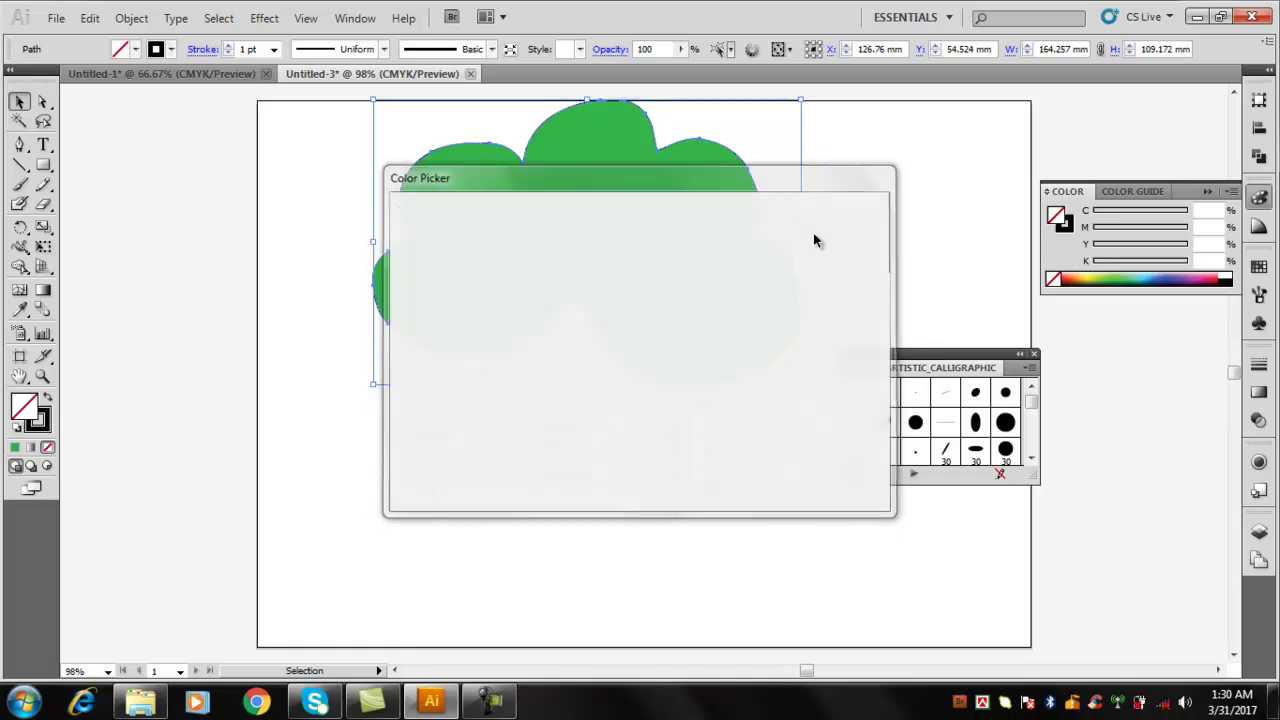
left_click(557, 389)
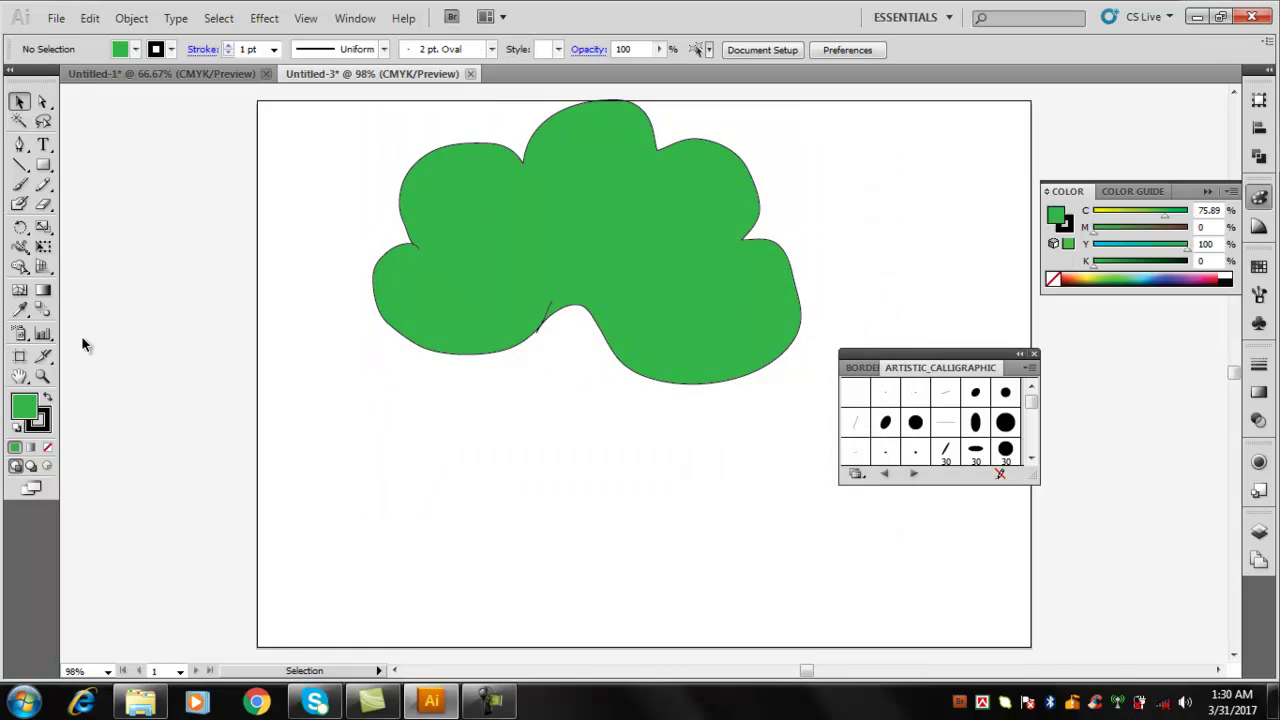
- Draw a tree trunk with branches and spreading roots below the crown as one pencil path, about 99 × 129 mm
left_click(43, 185)
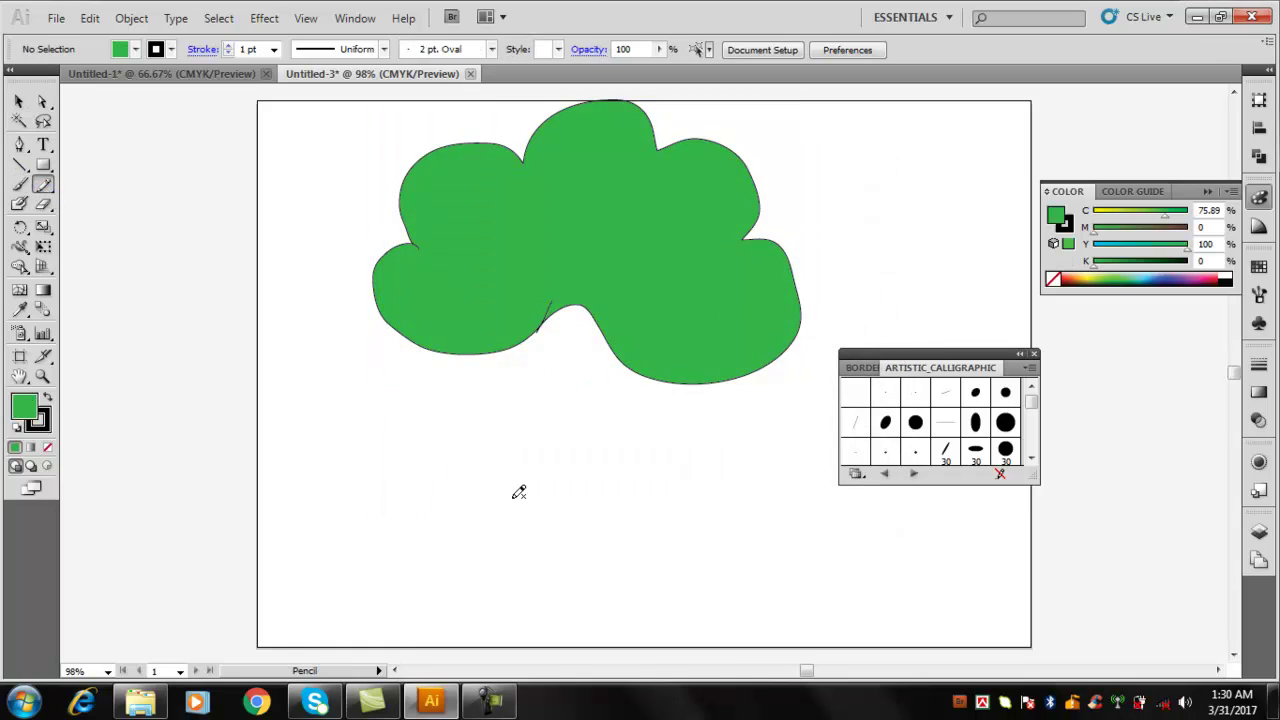
mouse_move(549, 333)
left_mouse_down()
mouse_move(525, 469)
mouse_move(502, 522)
mouse_move(436, 597)
mouse_move(505, 559)
mouse_move(543, 507)
mouse_move(511, 607)
mouse_move(492, 623)
mouse_move(570, 517)
mouse_move(576, 559)
mouse_move(608, 602)
mouse_move(655, 620)
mouse_move(613, 564)
mouse_move(600, 511)
mouse_move(692, 594)
mouse_move(635, 534)
mouse_move(584, 401)
mouse_move(587, 365)
mouse_move(638, 298)
mouse_move(603, 291)
mouse_move(578, 358)
mouse_move(535, 286)
mouse_move(512, 312)
mouse_move(540, 326)
left_mouse_up()
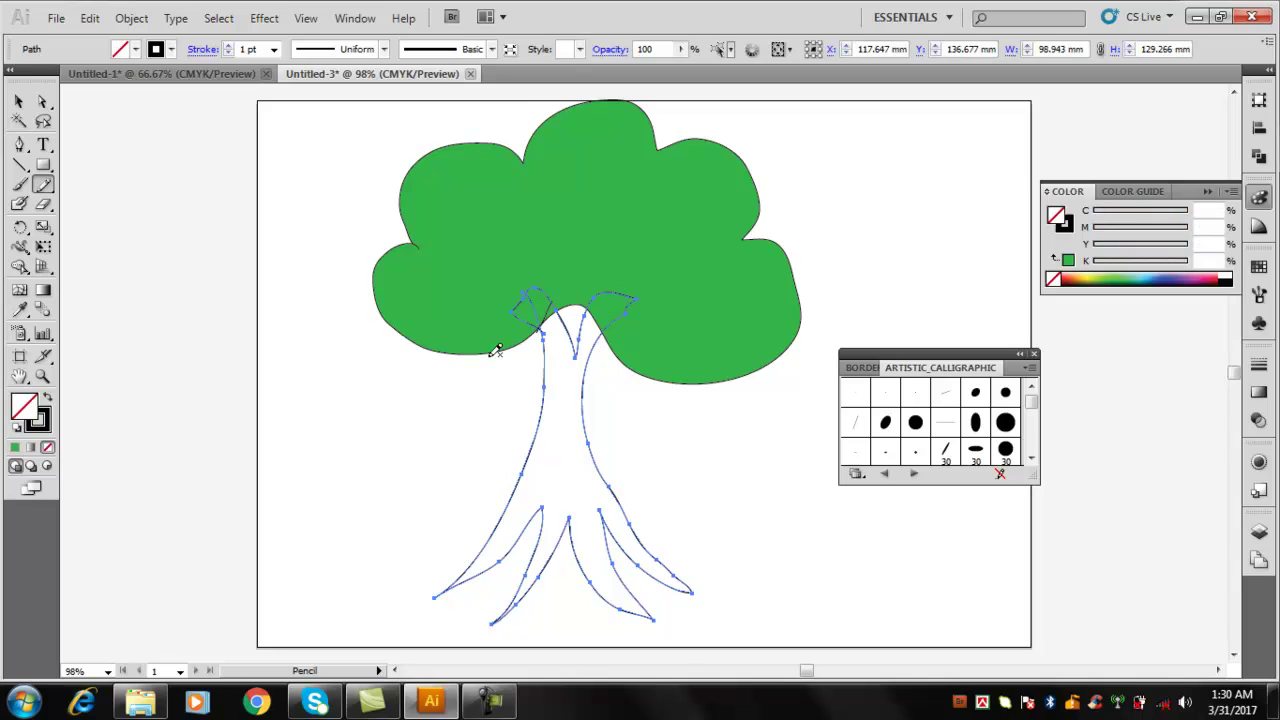
left_click(19, 101)
left_click(320, 200)
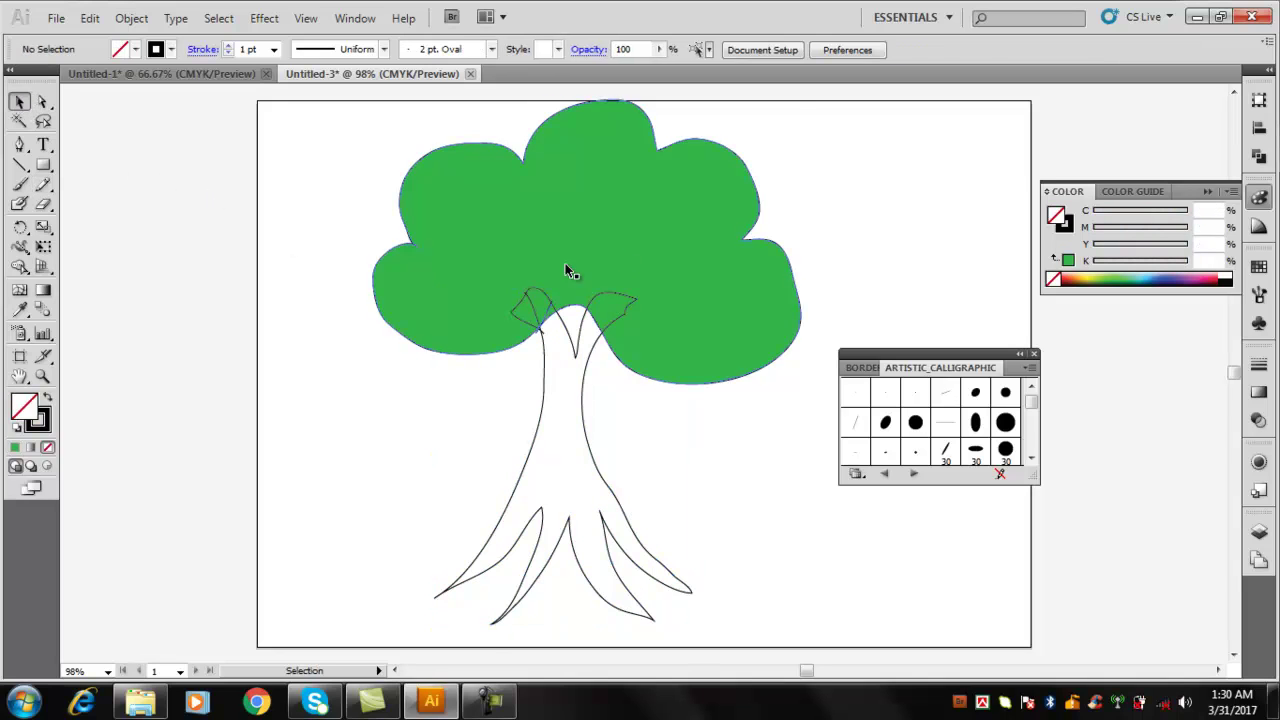
- Bring the green crown to the front so it overlaps the trunk's branches, and deselect it
right_click(645, 240)
mouse_move(706, 515)
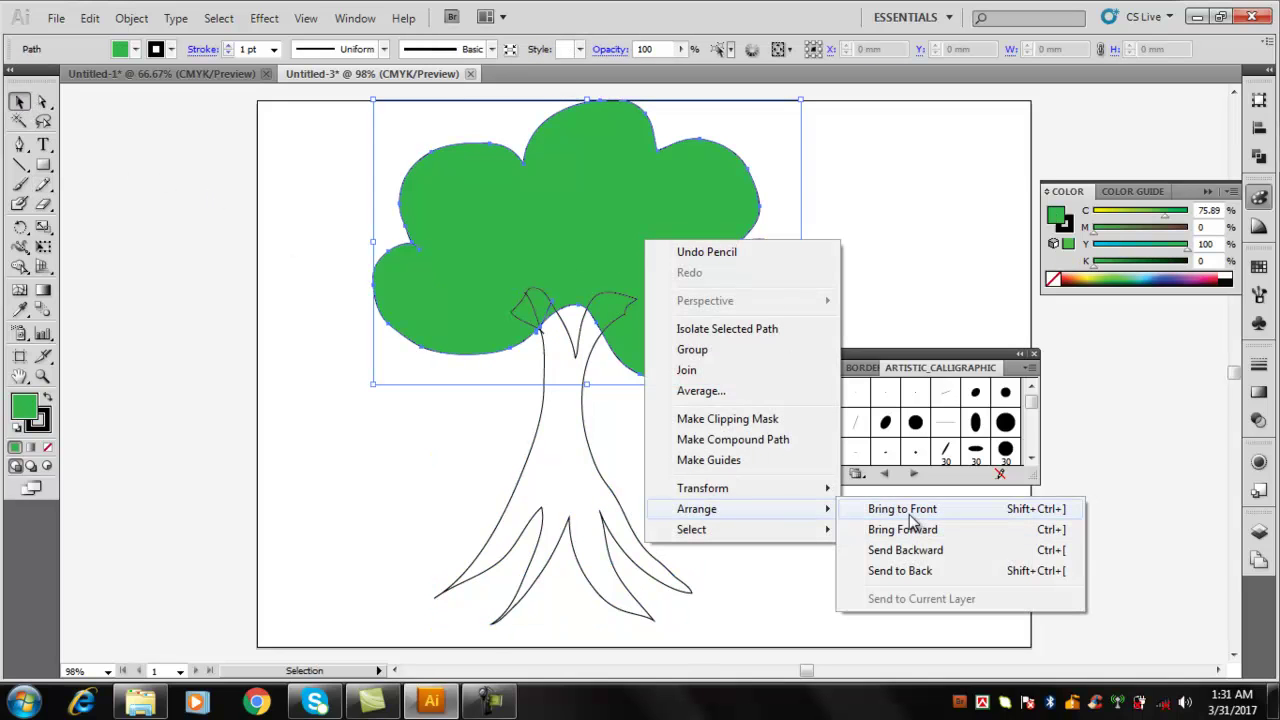
left_click(880, 507)
left_click(965, 323)
- Fill the trunk with dark brown (C 59.45, M 64.52, Y 81.24, K 74.45) and deselect it
left_click(598, 463)
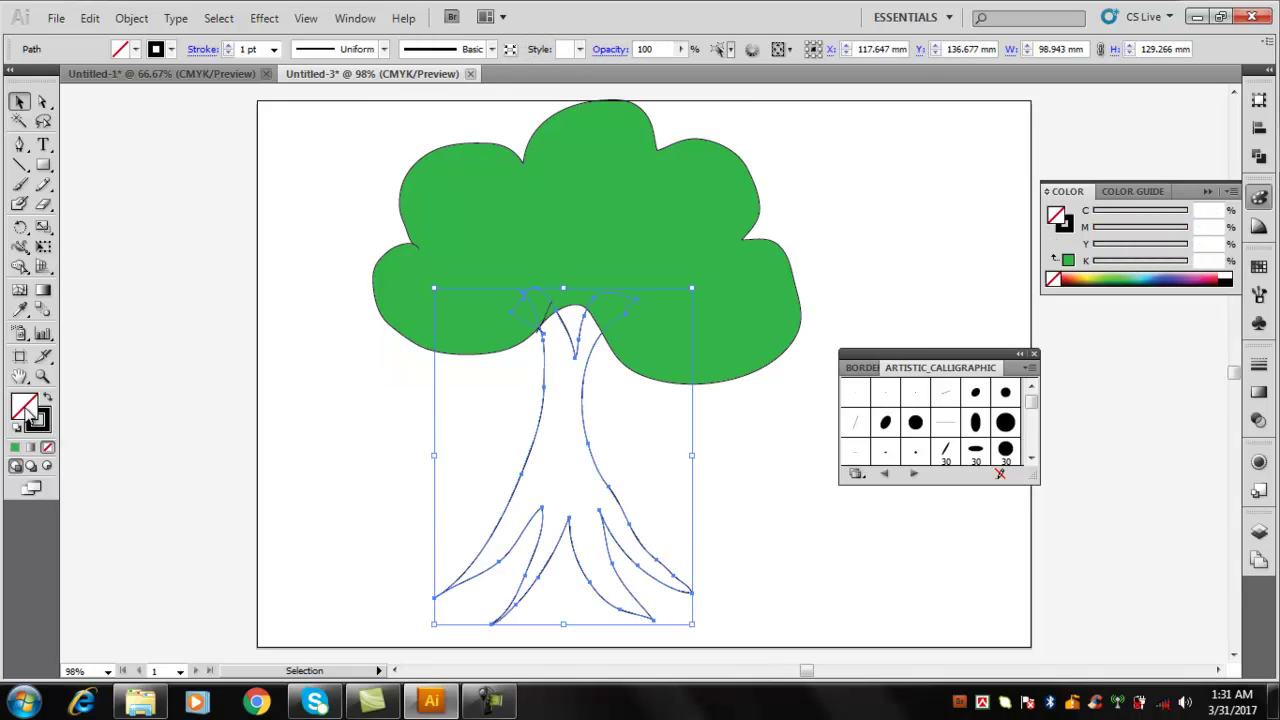
double_click(25, 405)
mouse_move(628, 446)
left_mouse_down()
mouse_move(634, 314)
mouse_move(623, 423)
mouse_move(662, 429)
mouse_move(668, 444)
mouse_move(630, 441)
mouse_move(632, 428)
left_mouse_up()
left_click(843, 240)
left_click(857, 191)
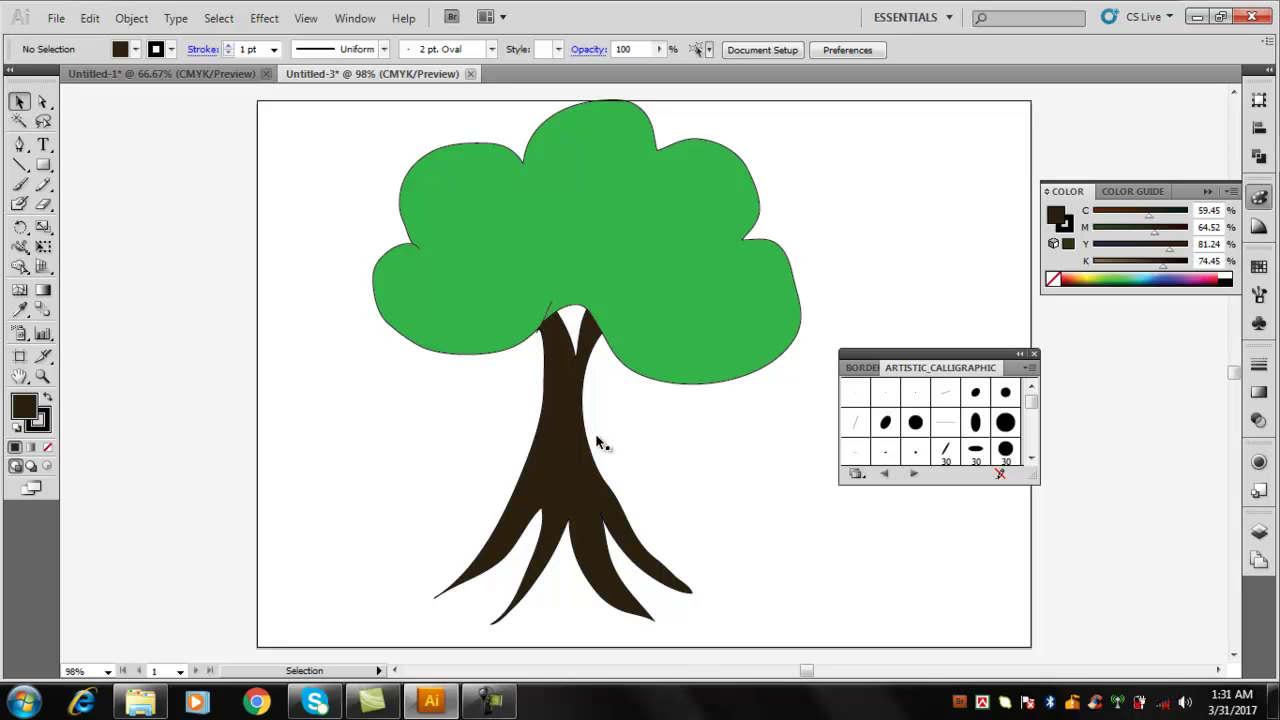
- Delete the whole tree and draw an open, rising pencil curve about 130 × 93 mm on the empty artboard
left_click_drag(284, 157, 790, 596)
left_click(940, 246)
left_click_drag(343, 134, 767, 598)
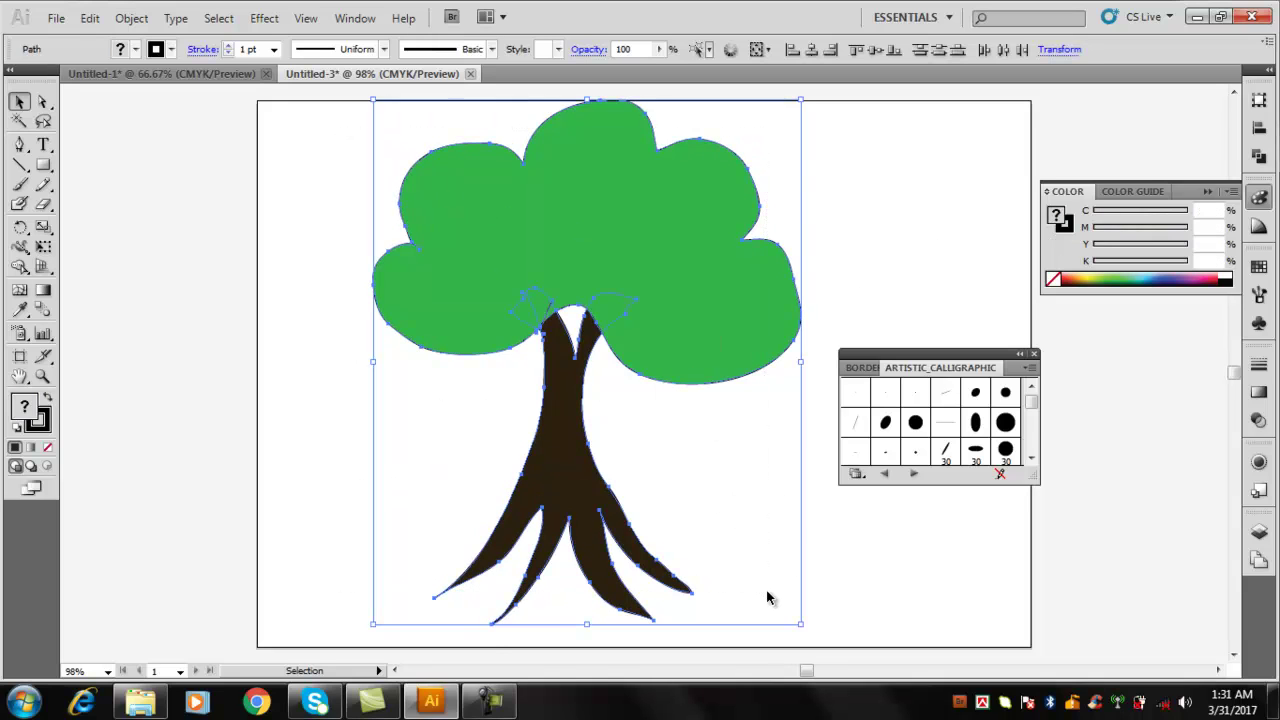
key("Delete")
left_click(43, 184)
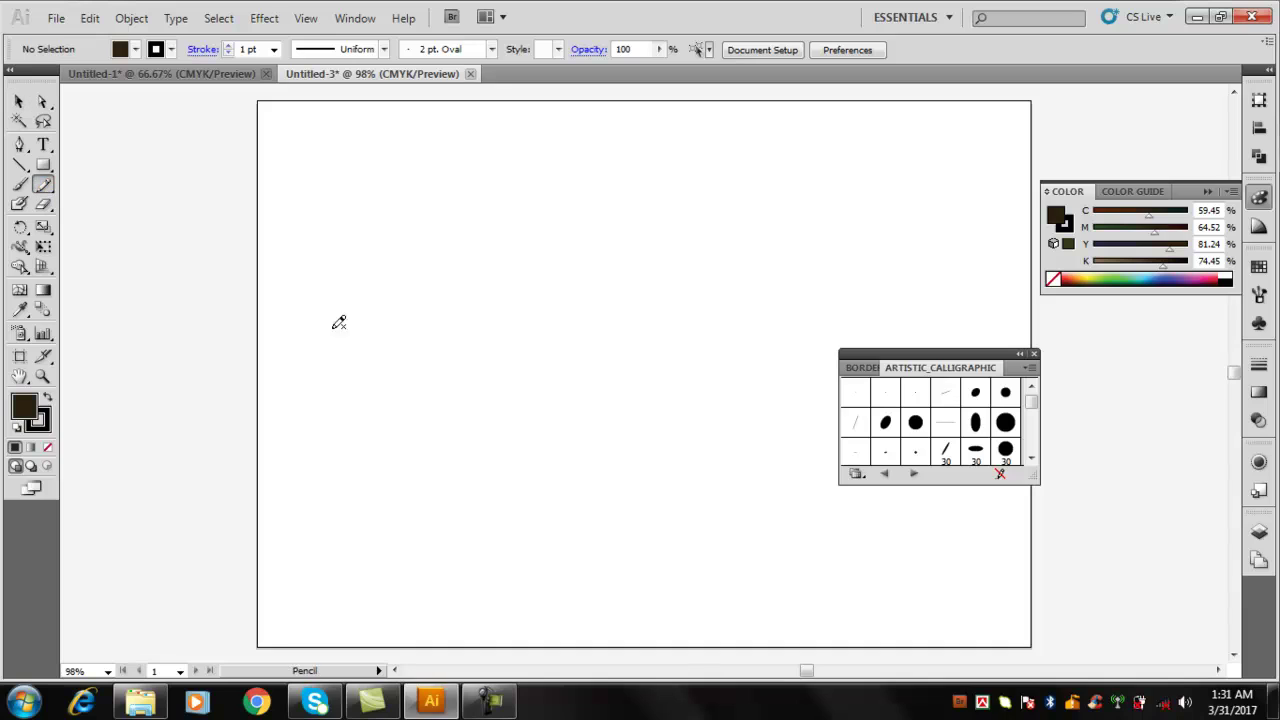
mouse_move(333, 470)
left_mouse_down()
mouse_move(567, 235)
mouse_move(671, 229)
left_mouse_up()
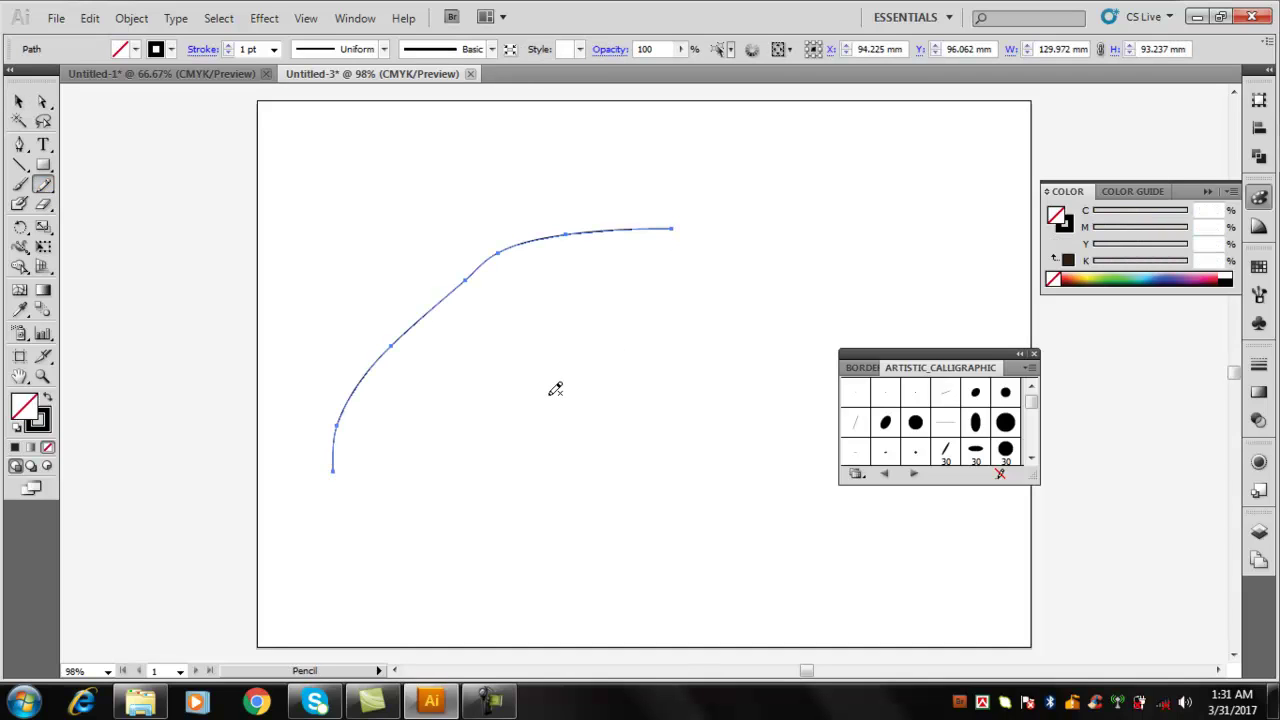
- Set the curve's stroke weight to 8 pt and apply the variable width profile with two bulges
left_click(273, 49)
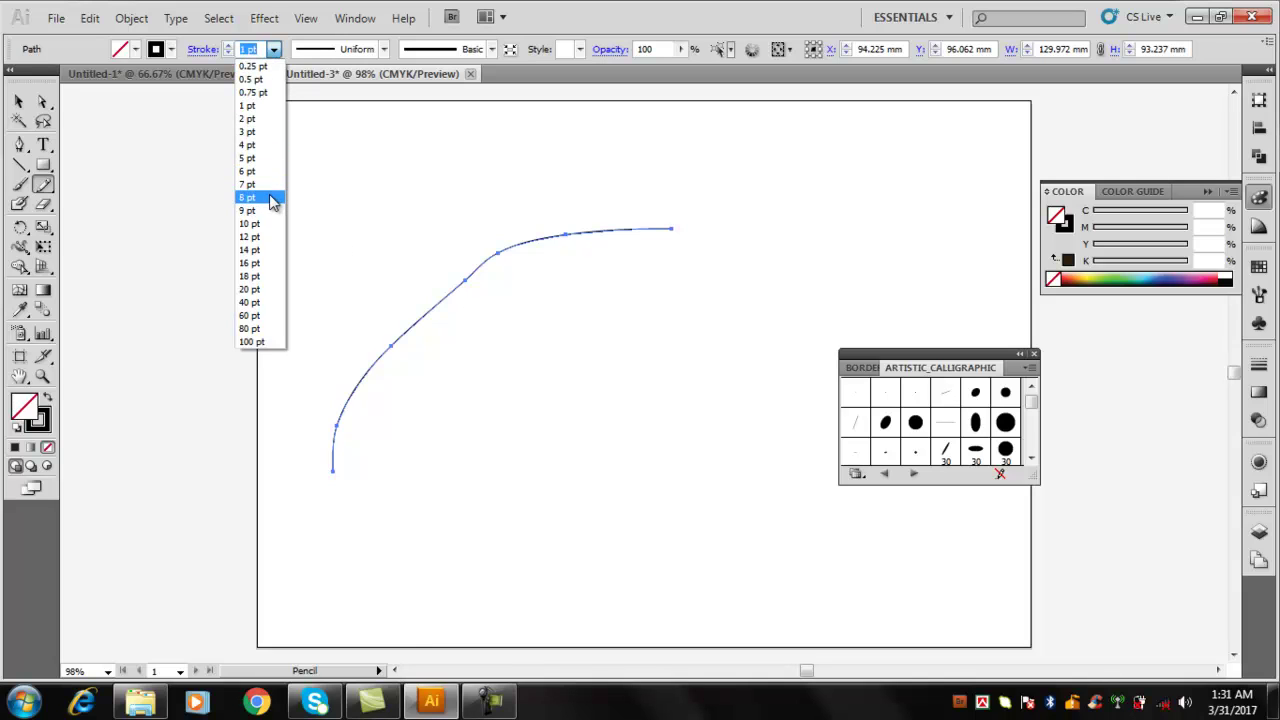
left_click(270, 194)
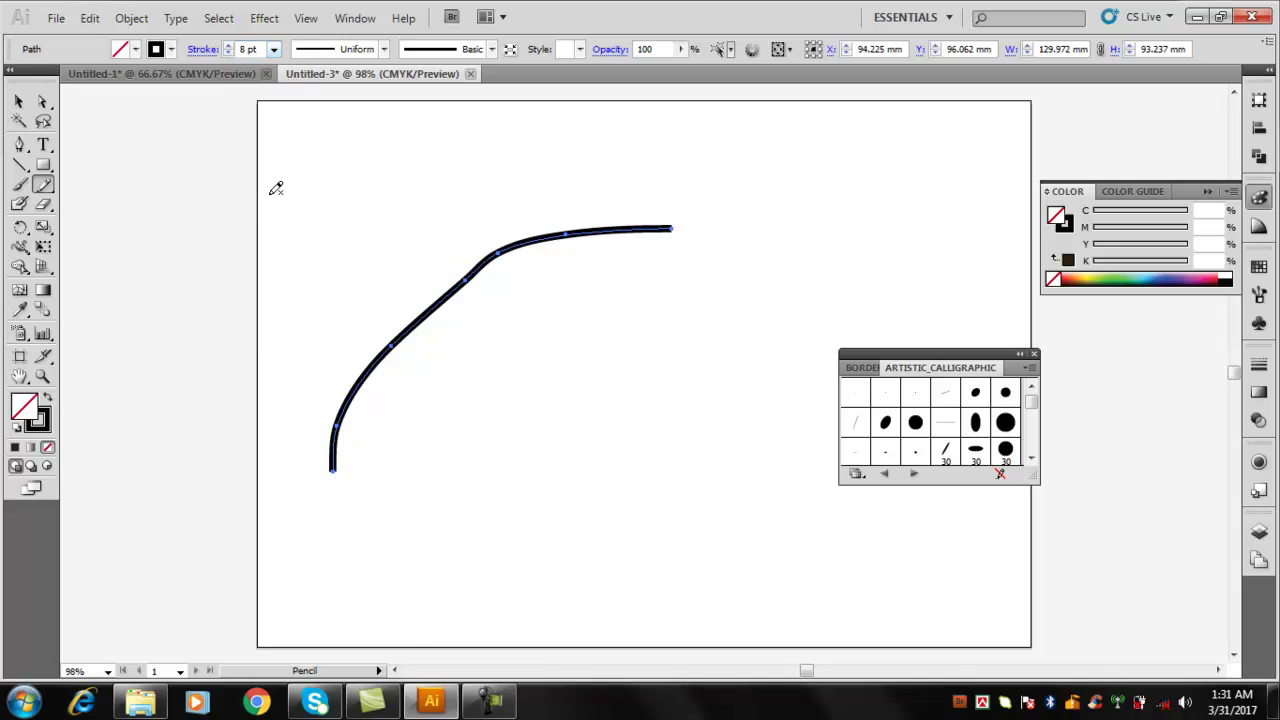
left_click(384, 49)
left_click(338, 148)
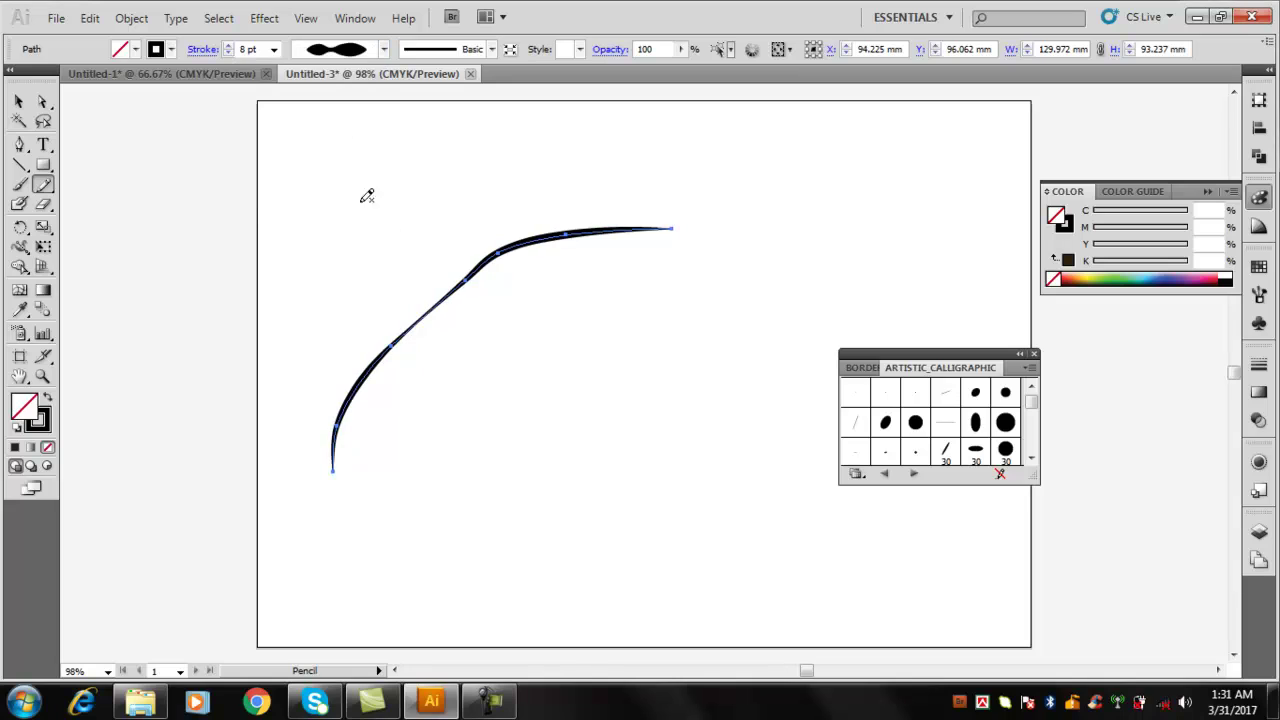
- Apply the rough, charcoal-like art brush to the curve as its brush definition
left_click(492, 50)
left_click(393, 135)
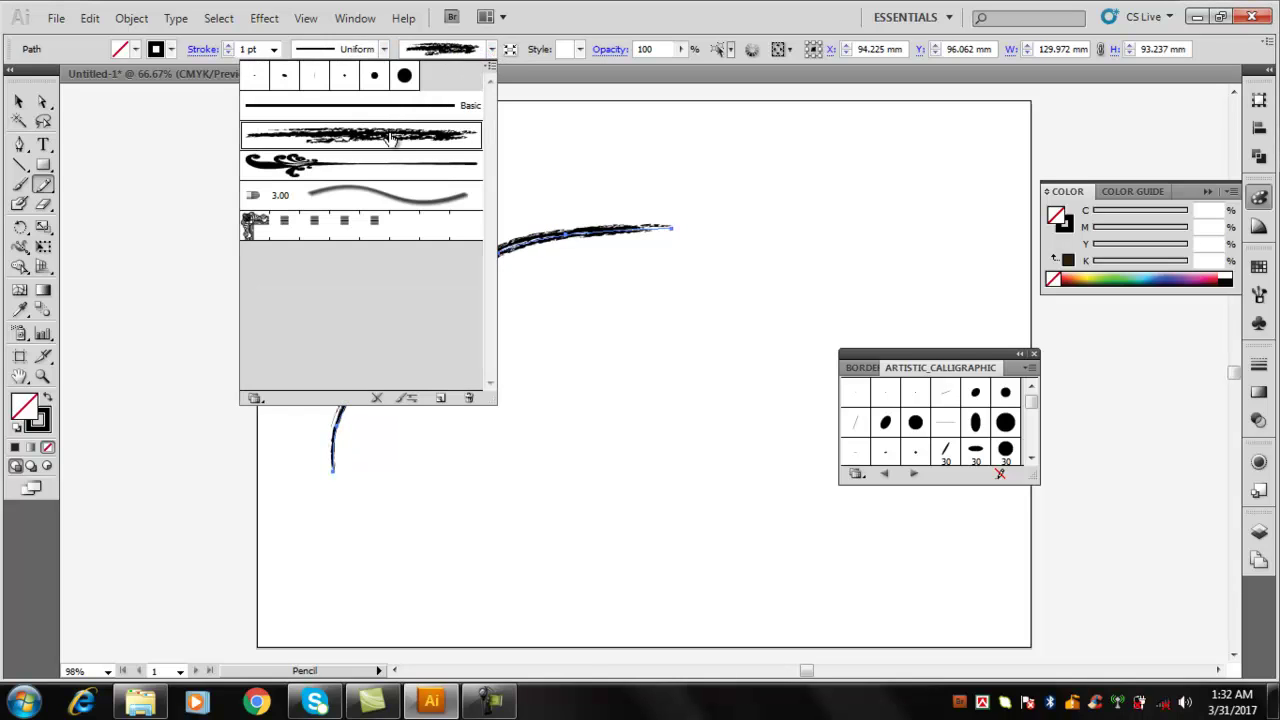
left_click(619, 25)
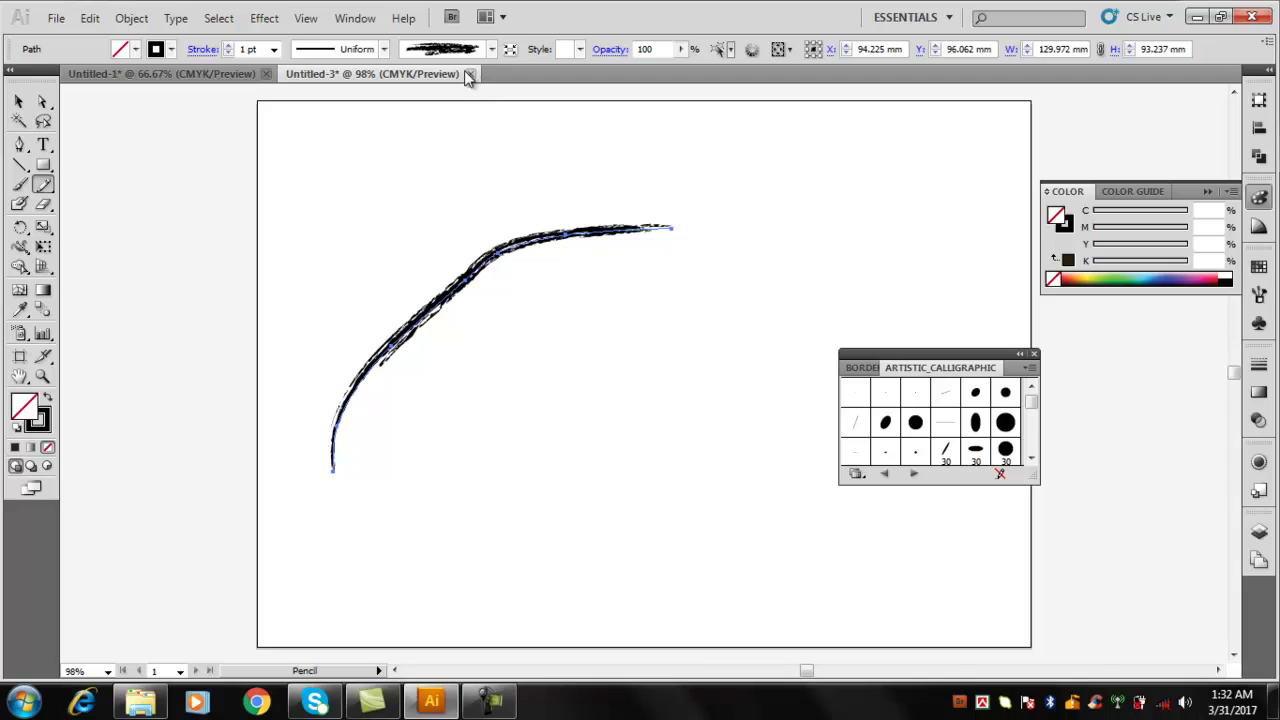
- Open the Artistic_Ink brush library and apply its black tapered ink stroke to the curve
left_click(357, 20)
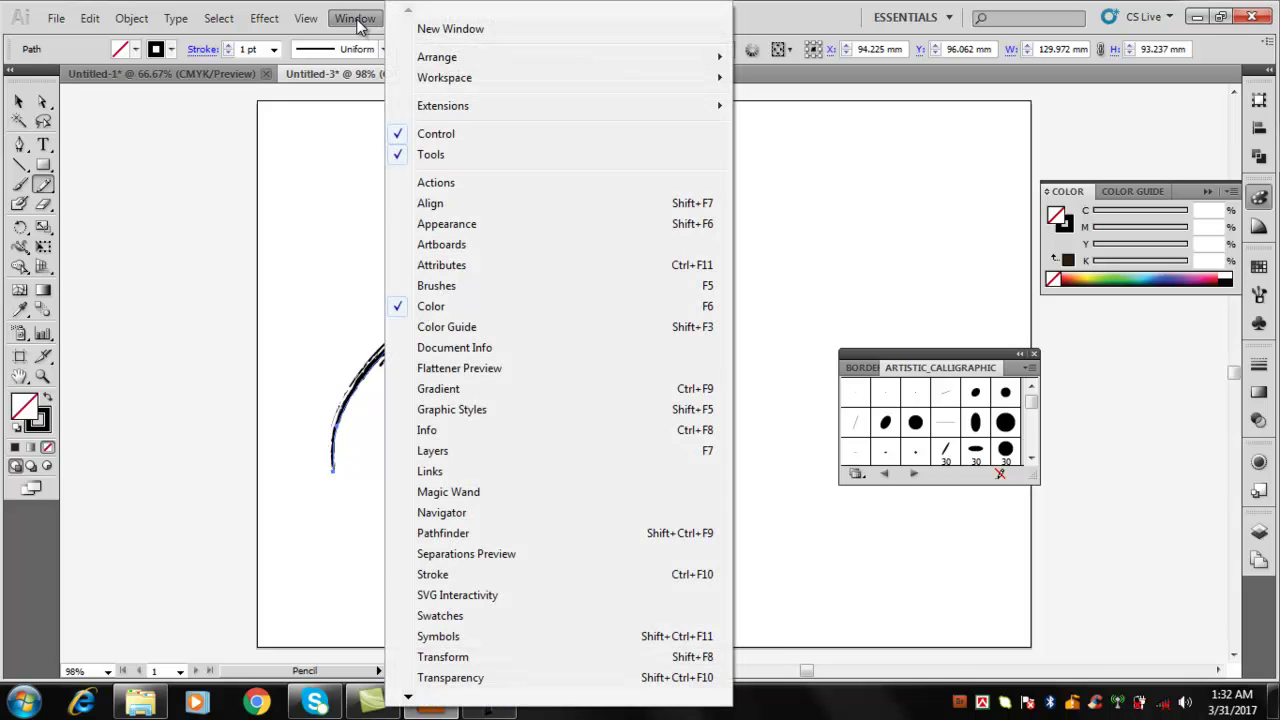
mouse_move(408, 697)
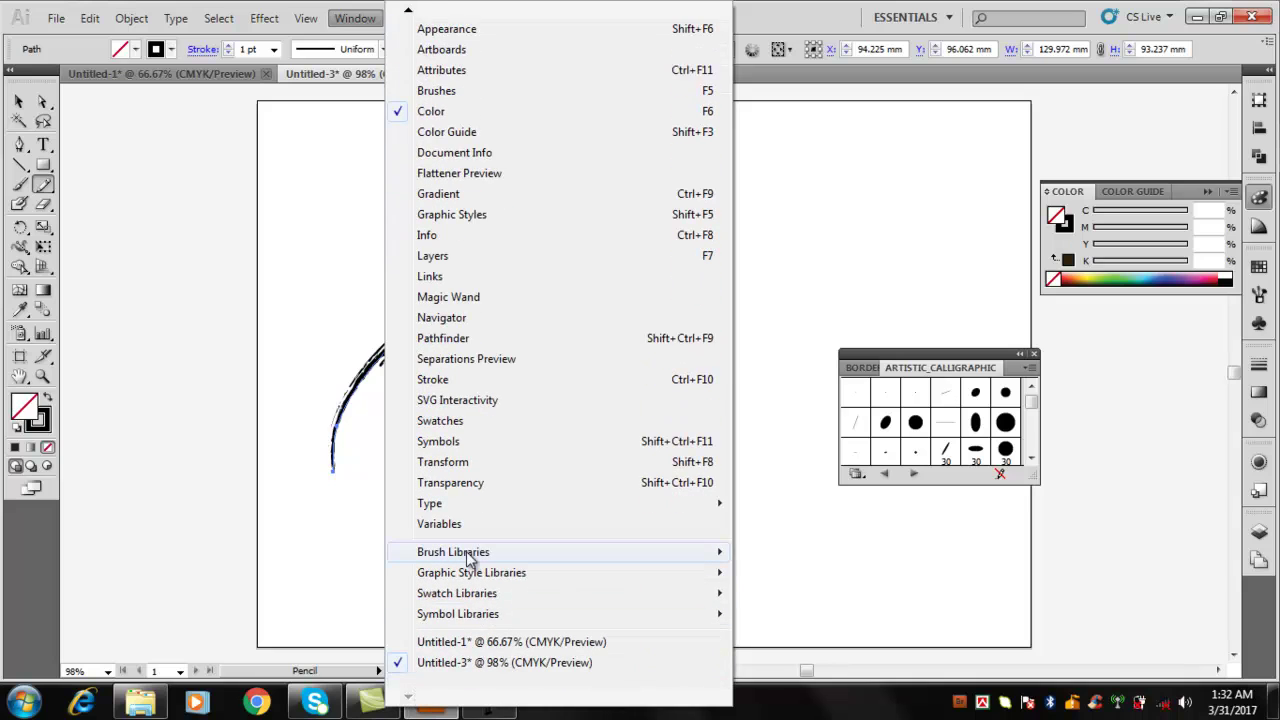
mouse_move(700, 552)
mouse_move(800, 402)
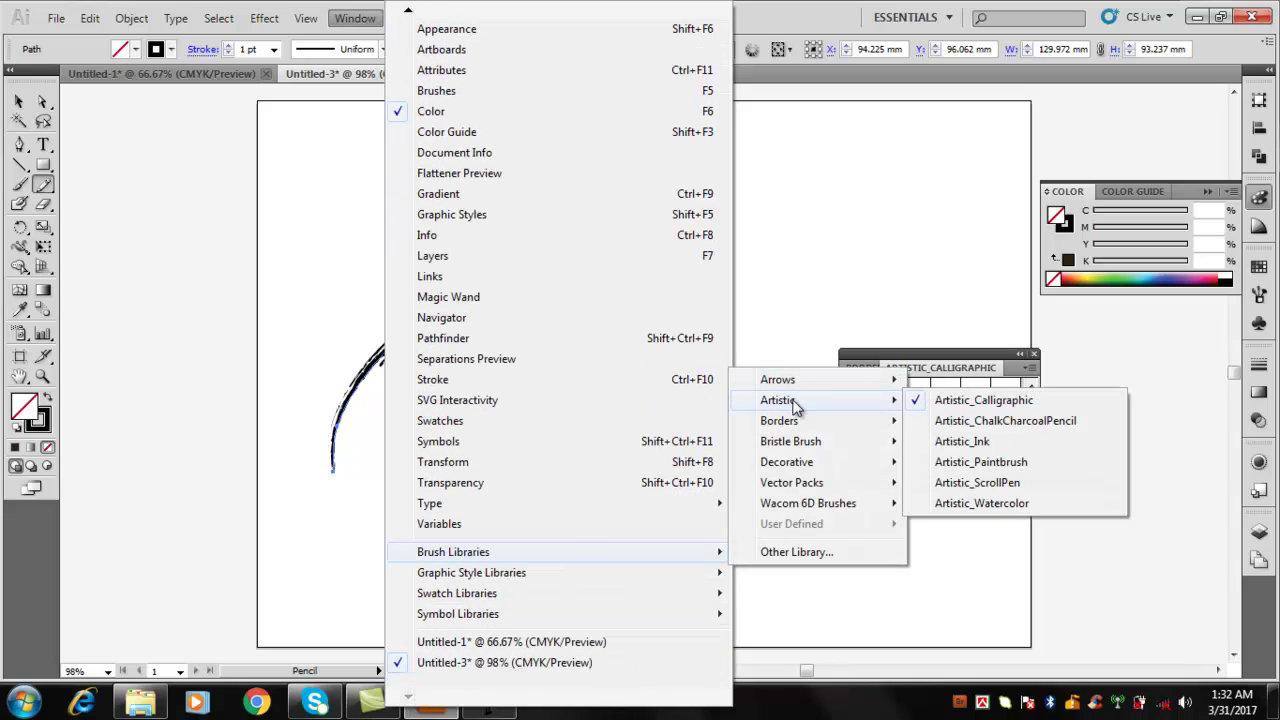
left_click(972, 452)
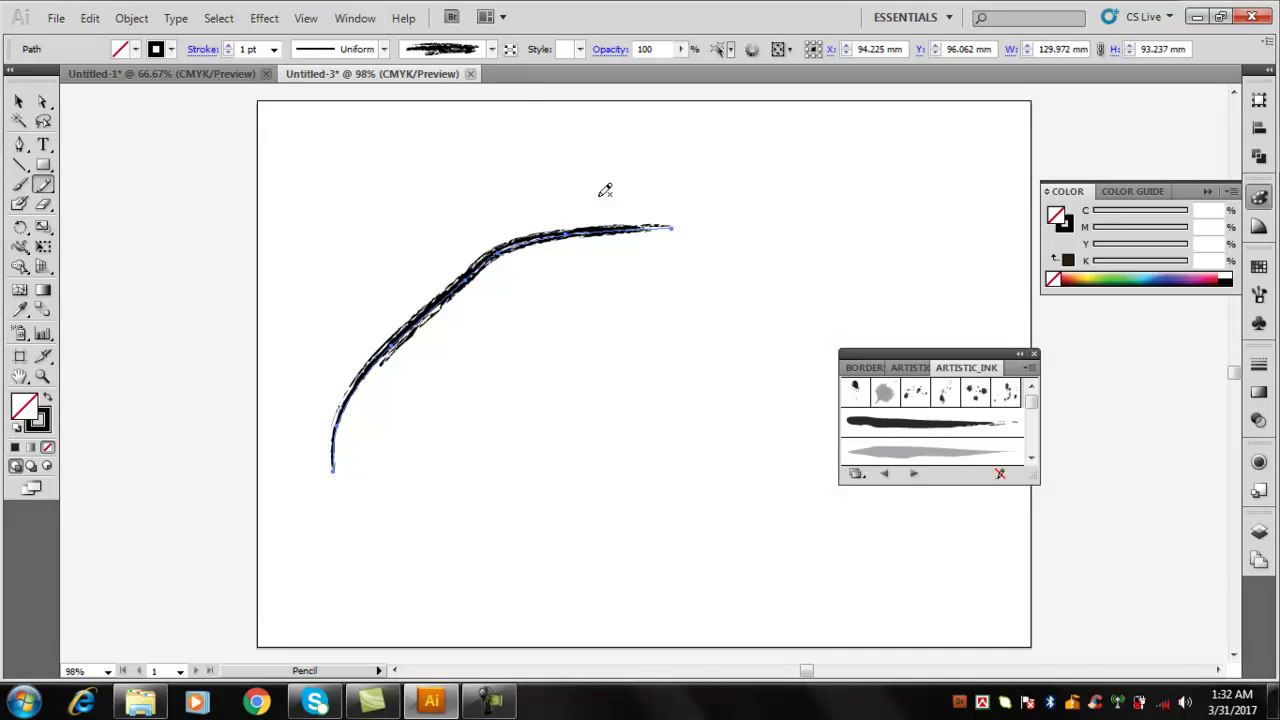
left_click(916, 444)
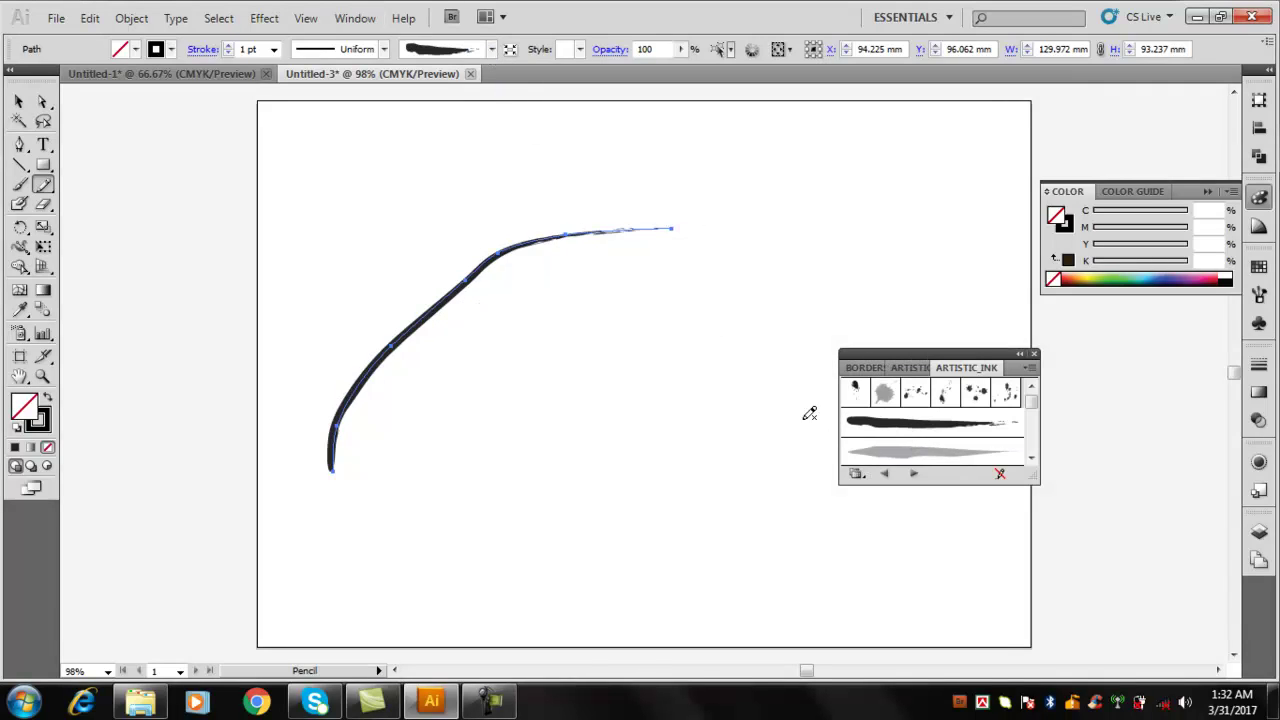
- Change the curve's brush to the grey tapered ink stroke and deselect the curve
left_click(19, 101)
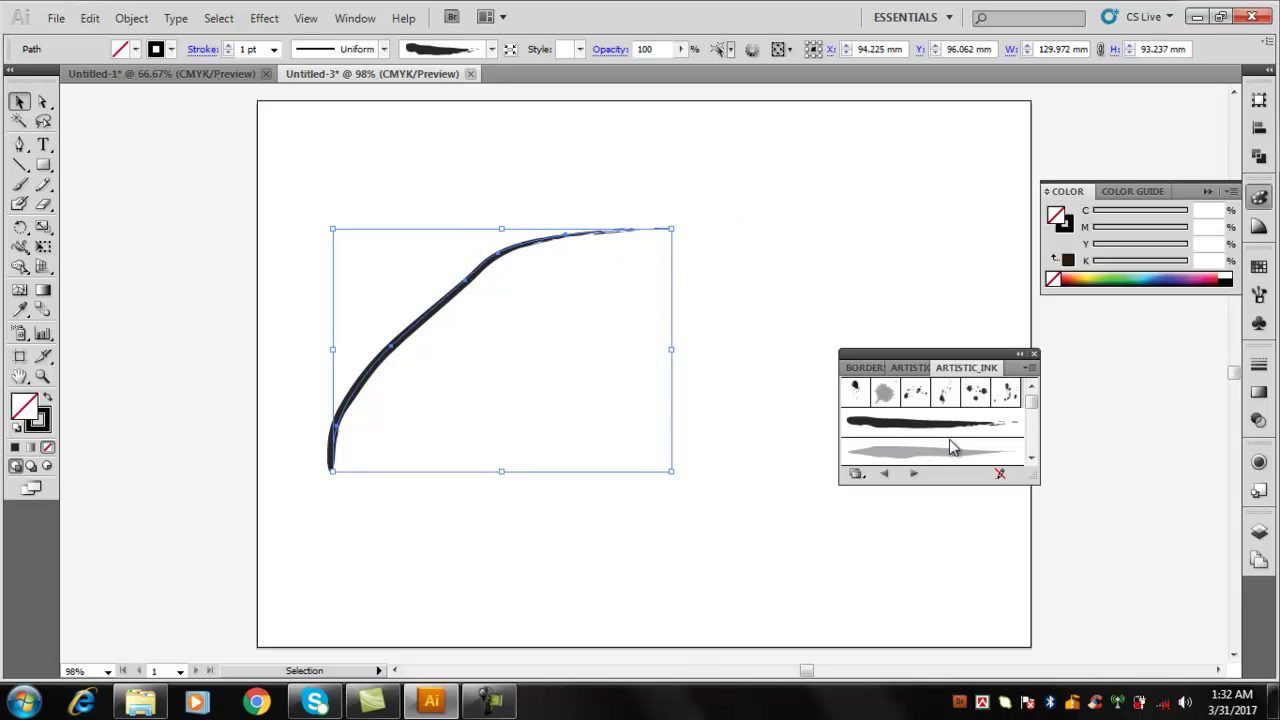
left_click(916, 458)
left_click(801, 298)
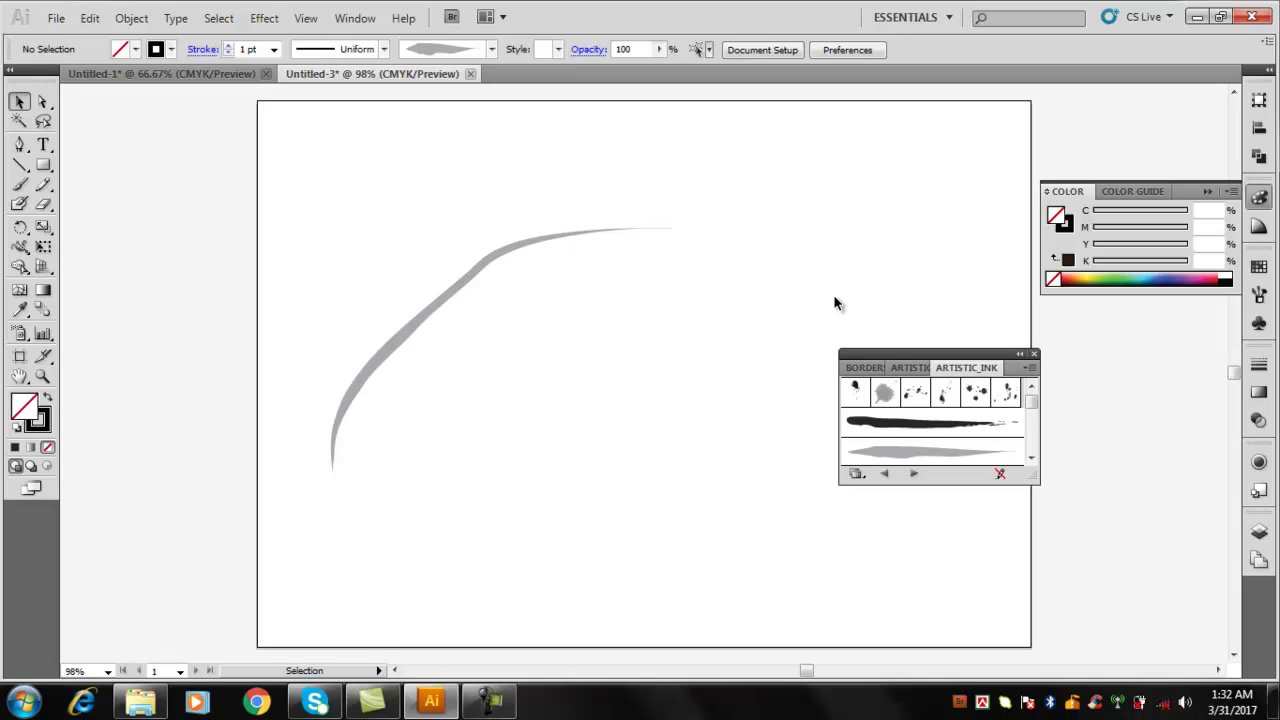
- Try the Ink Splats brush and the Ink Drop brush on the curve, and deselect it
left_click(476, 281)
left_click(970, 393)
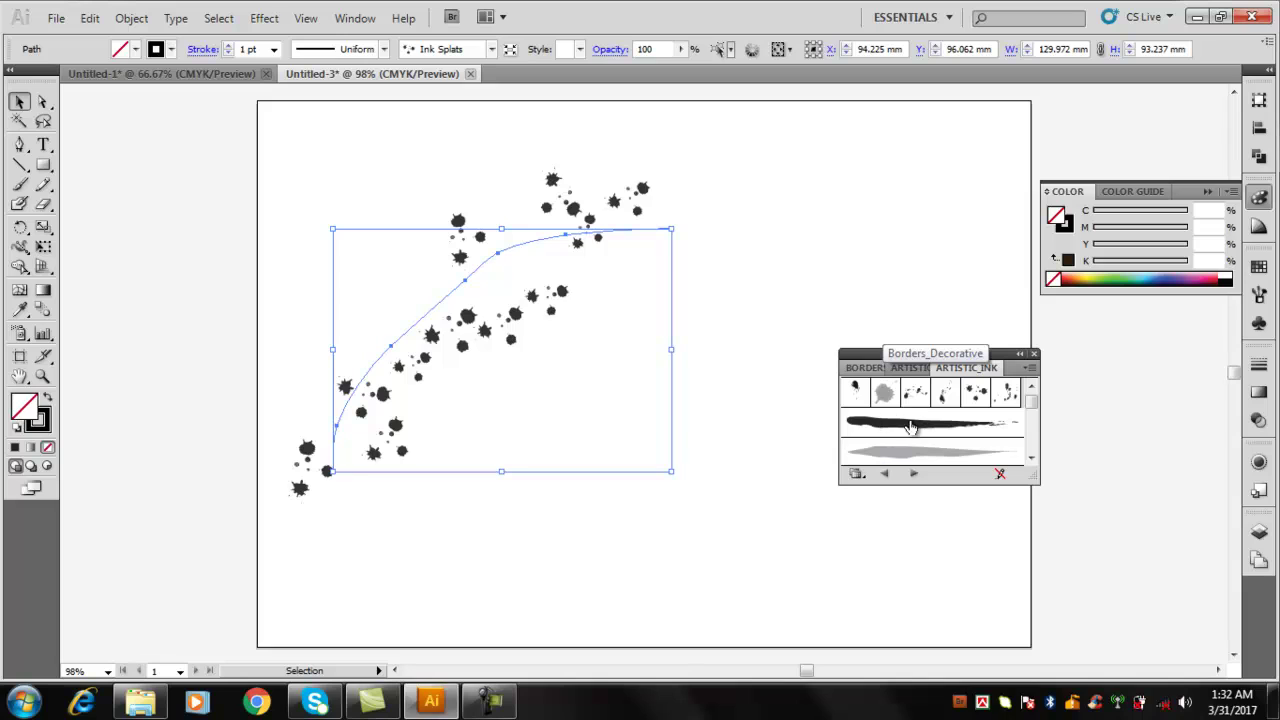
left_click(884, 392)
left_click(773, 299)
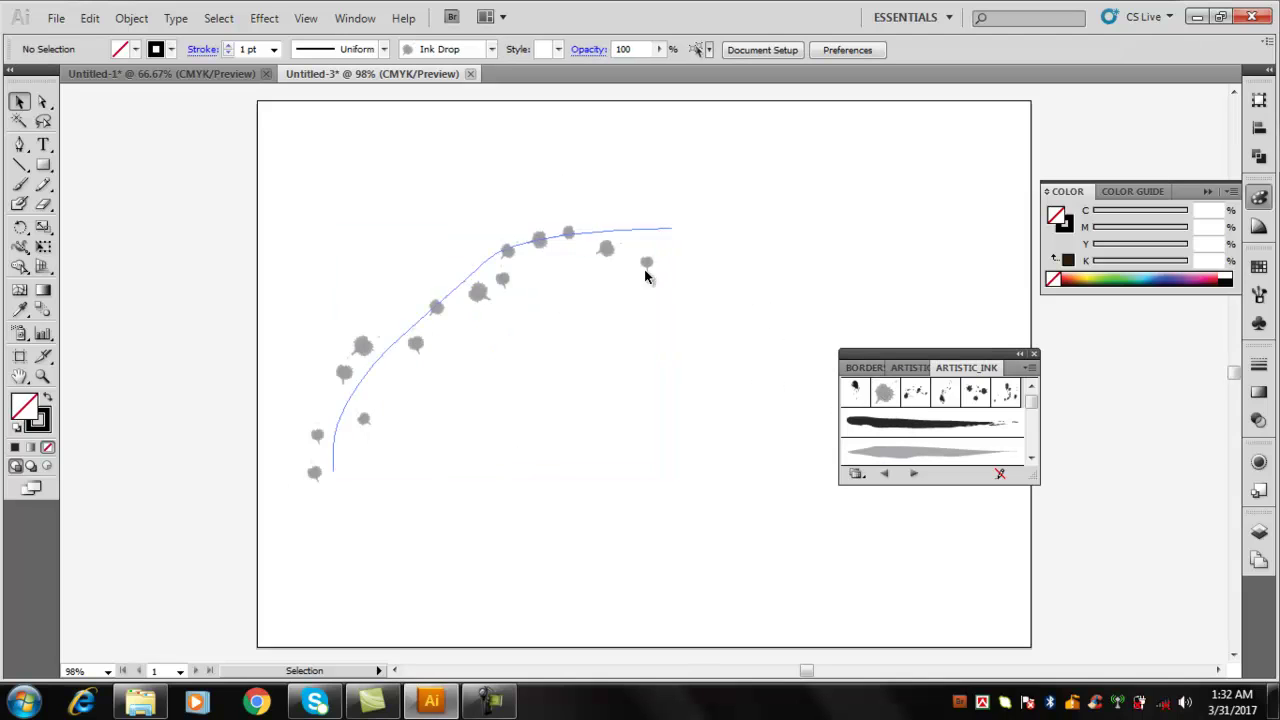
- Replace the curve's Ink Drop brush with the grey tapered ink stroke and deselect the curve
left_click(534, 243)
left_click(920, 452)
left_click(800, 277)
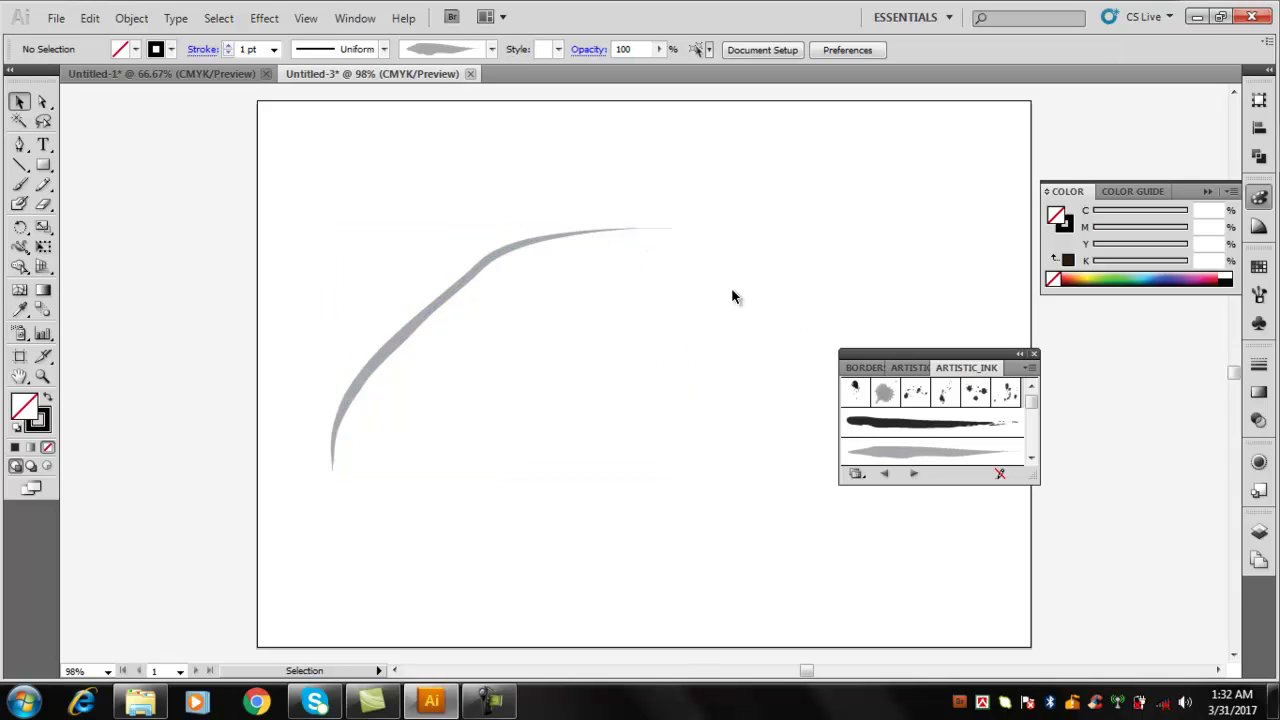
left_click(523, 249)
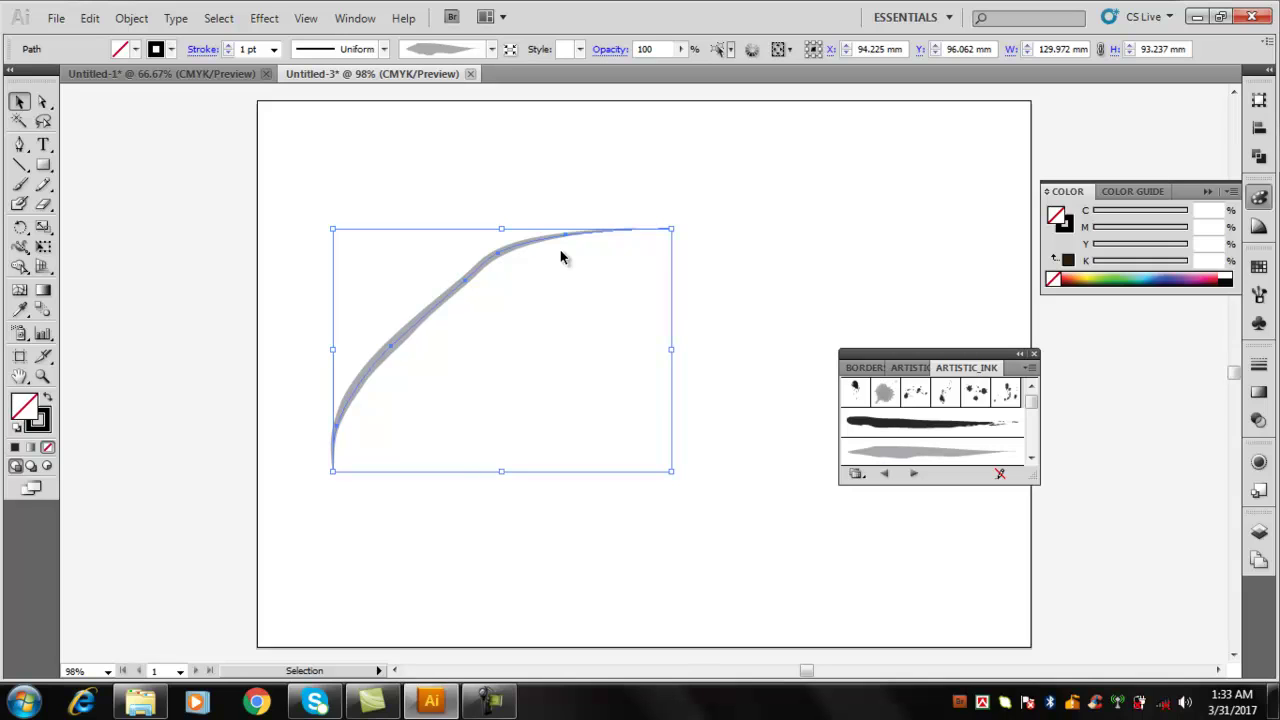
left_click(489, 700)
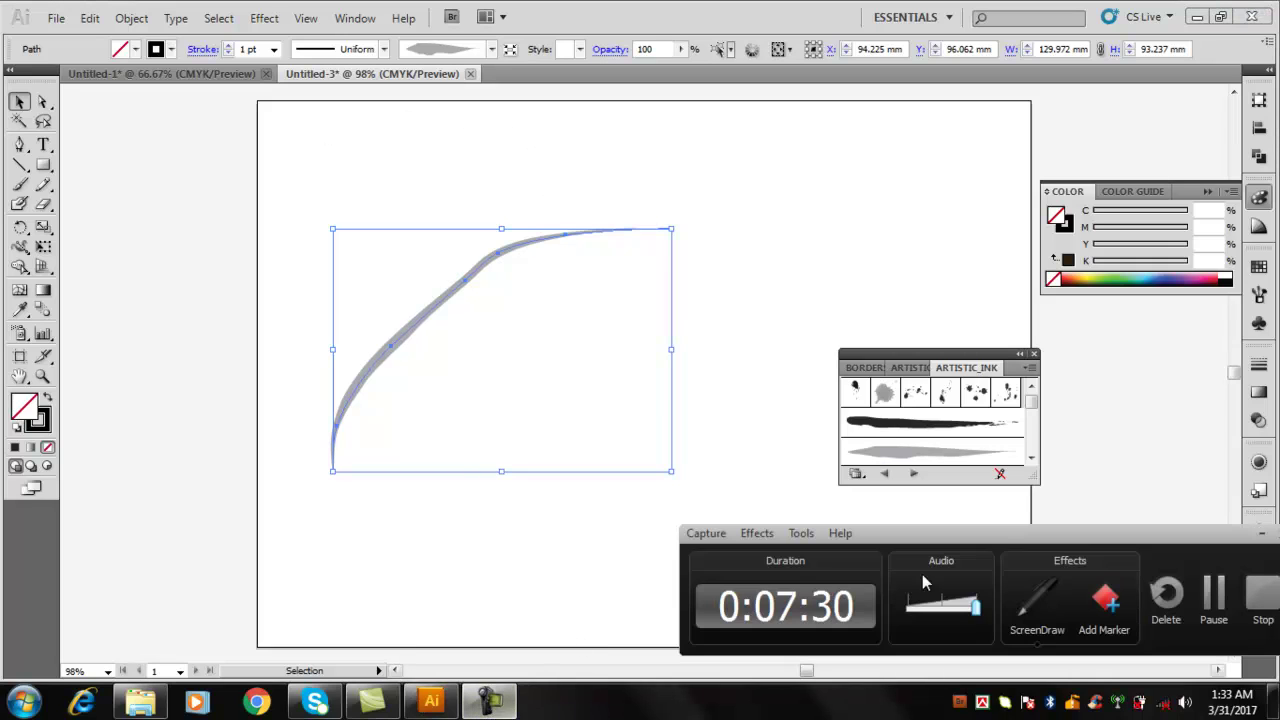